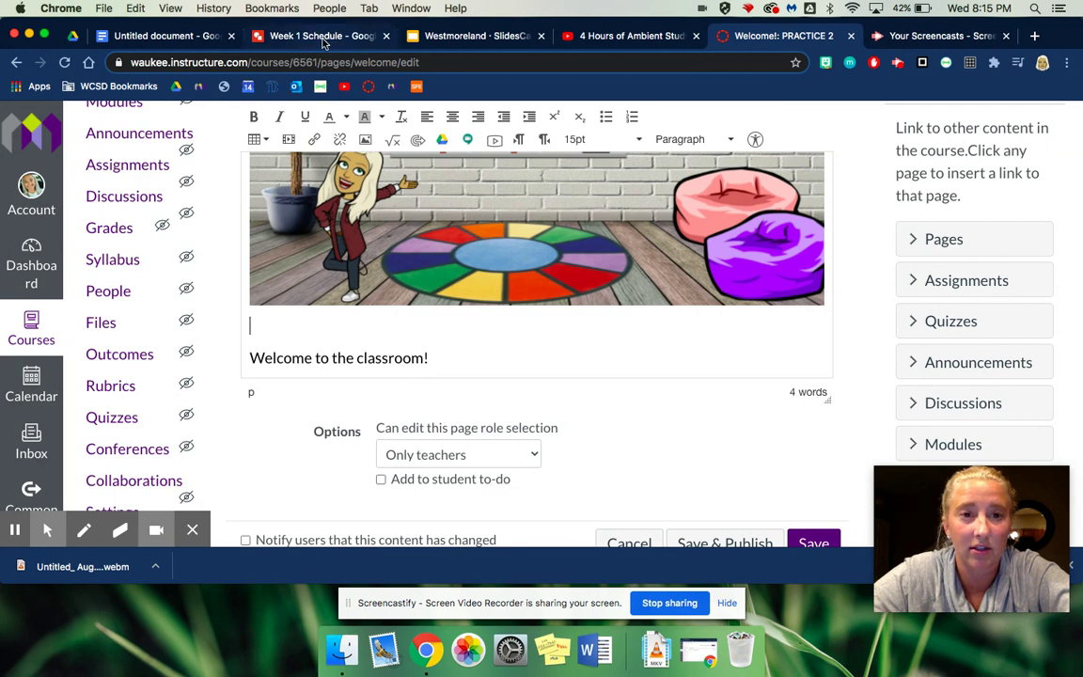
# Switch to the 'Week 1 Schedule' Google Drawings tab
pyautogui.click(293, 38)
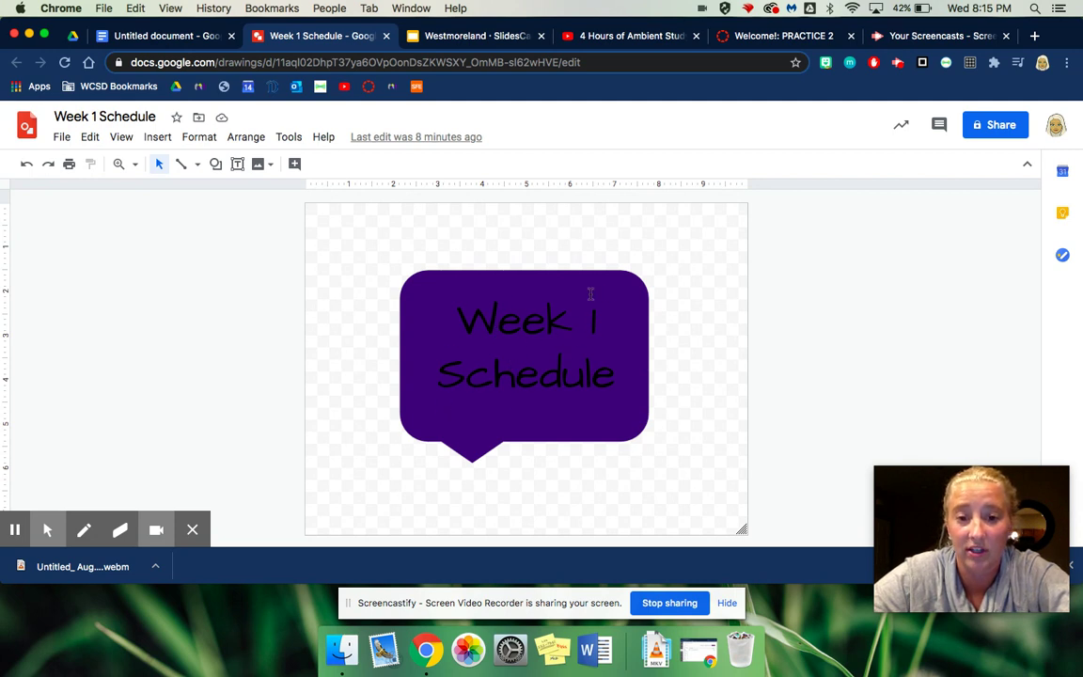
# Publish the Week 1 Schedule drawing to the web and copy its published image link
pyautogui.click(60, 137)
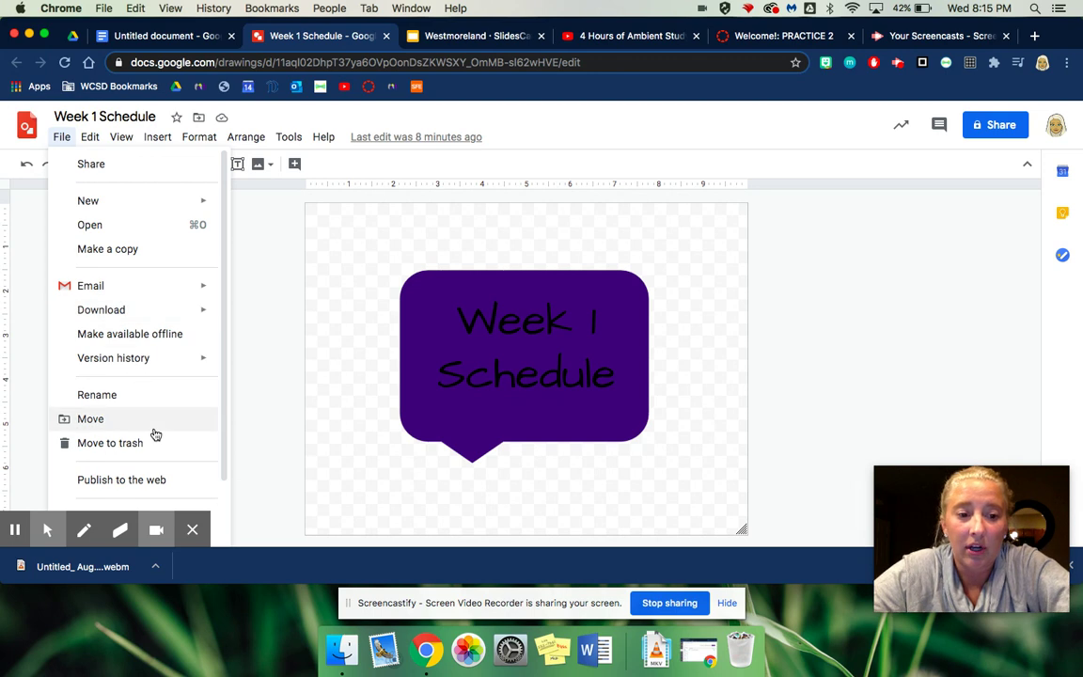
pyautogui.scroll(-1, 151, 460)
pyautogui.click(151, 461)
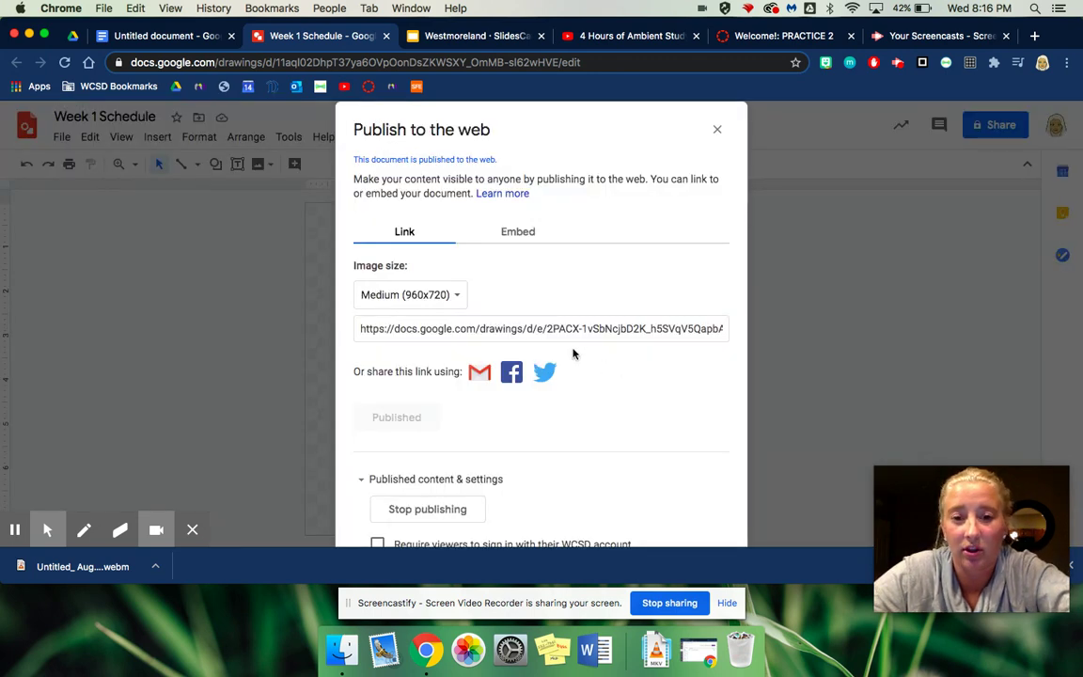
pyautogui.click(575, 330)
pyautogui.press('super+c')
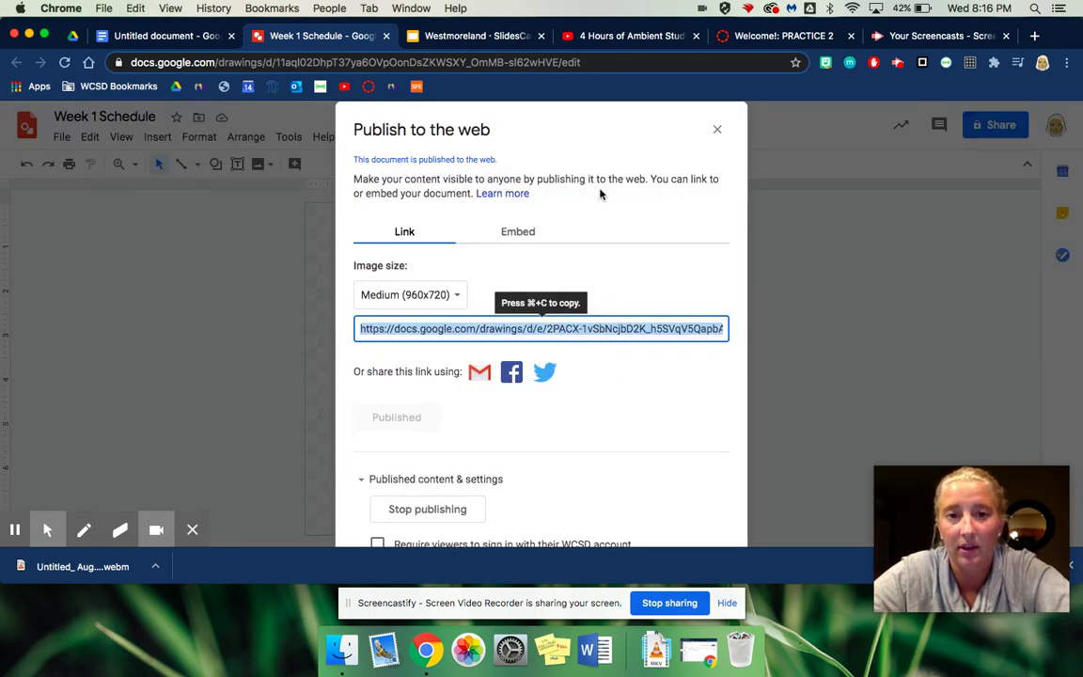
# Insert the drawing's published URL as a link above 'Welcome to the classroom!' on the Welcome! page
pyautogui.click(497, 38)
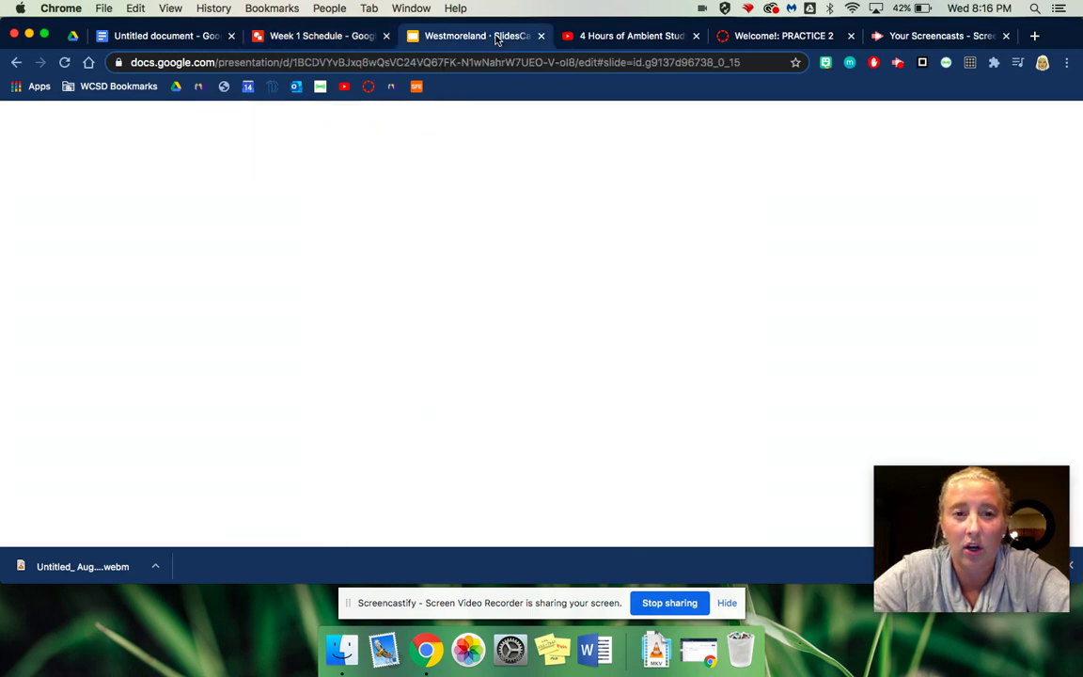
pyautogui.click(744, 37)
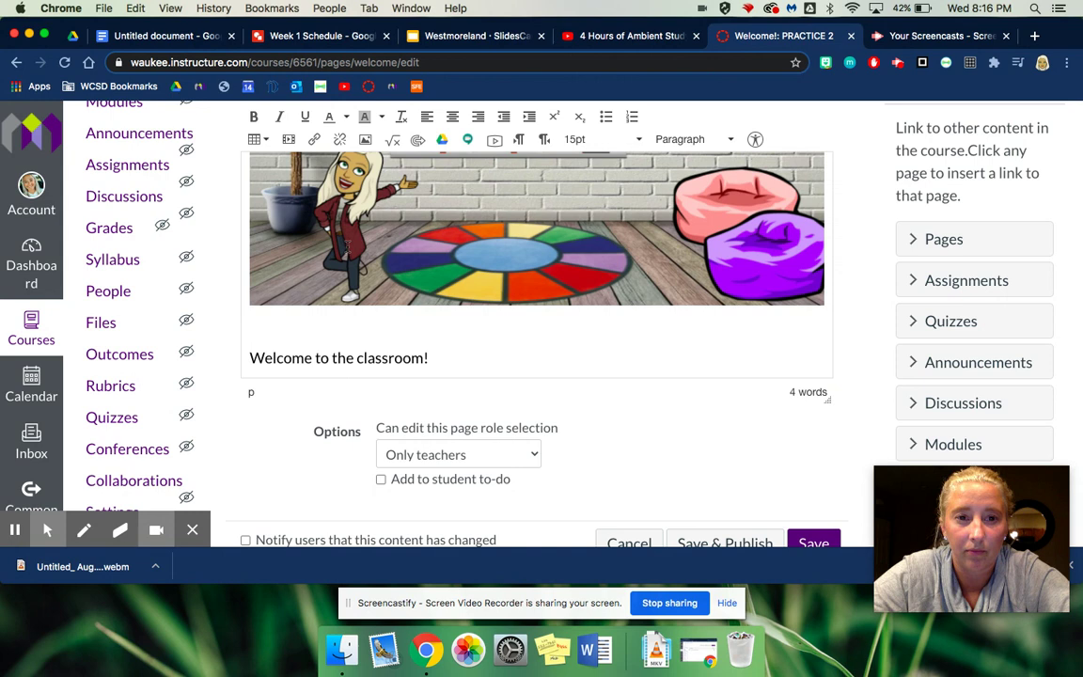
pyautogui.click(316, 141)
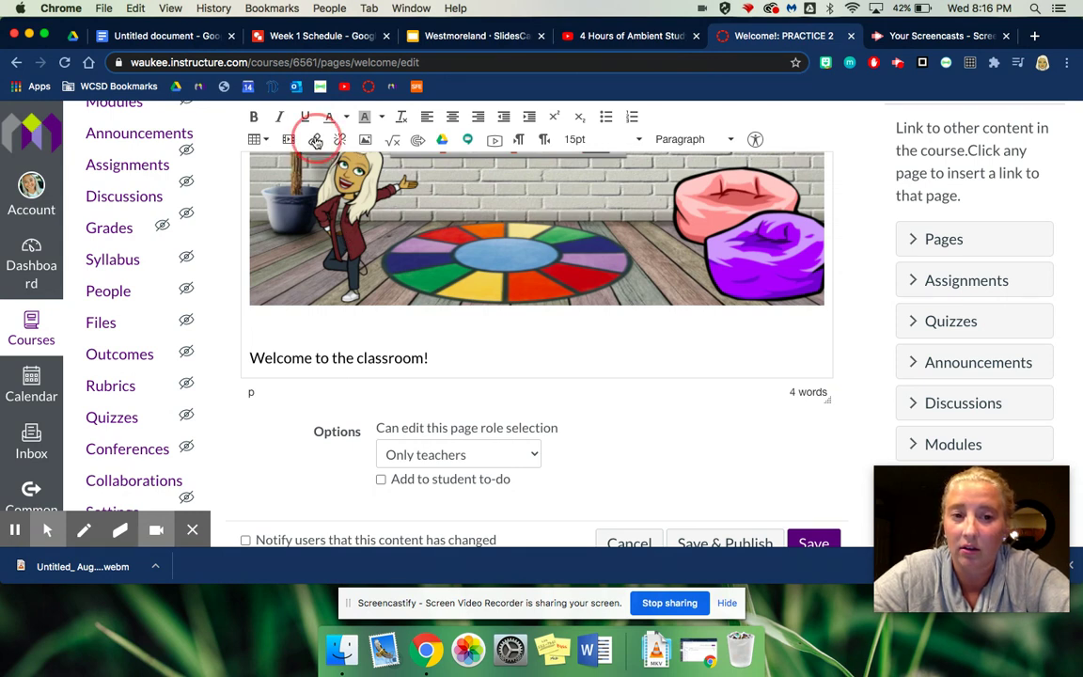
pyautogui.press('super+v')
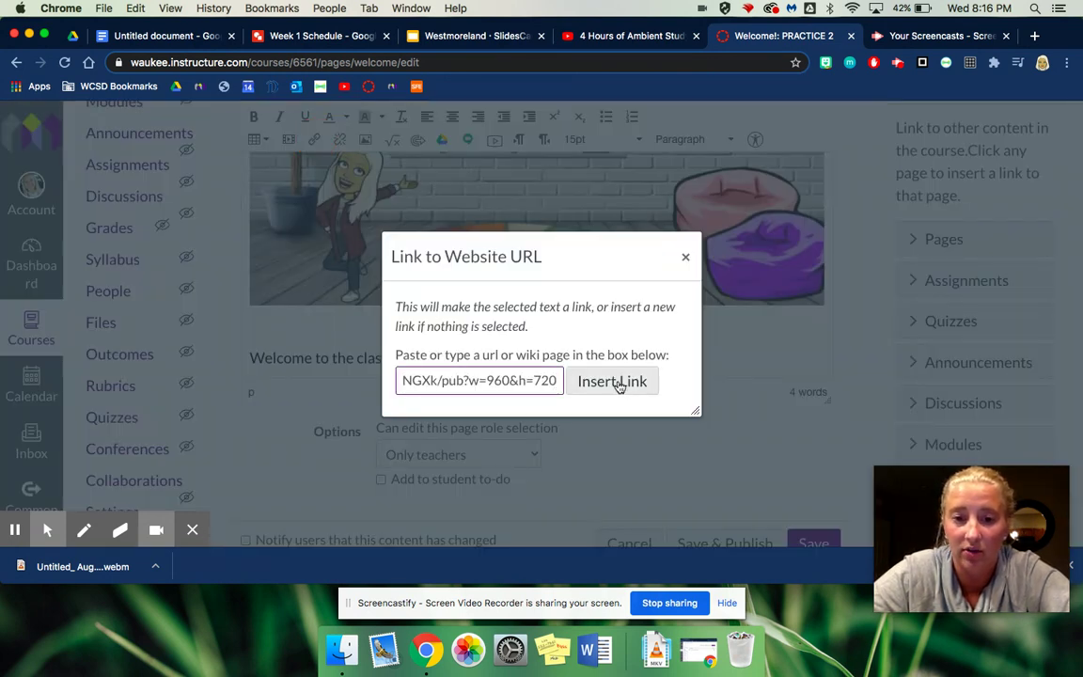
pyautogui.click(619, 380)
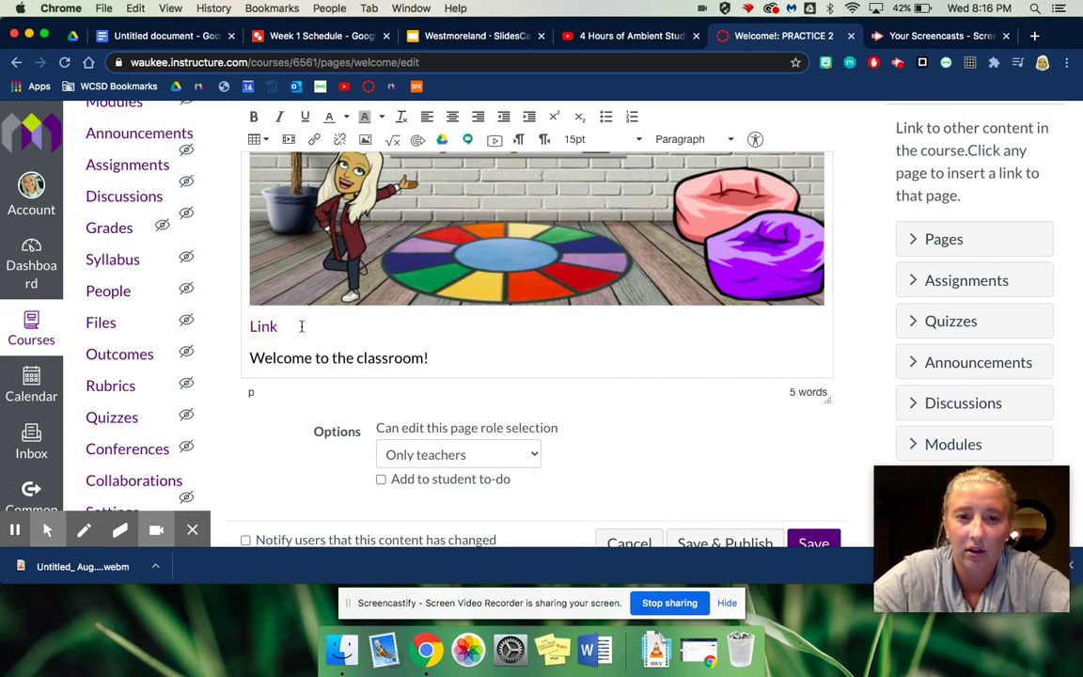
# Embed the published drawing URL as an image and delete the 'Link' text
pyautogui.click(365, 139)
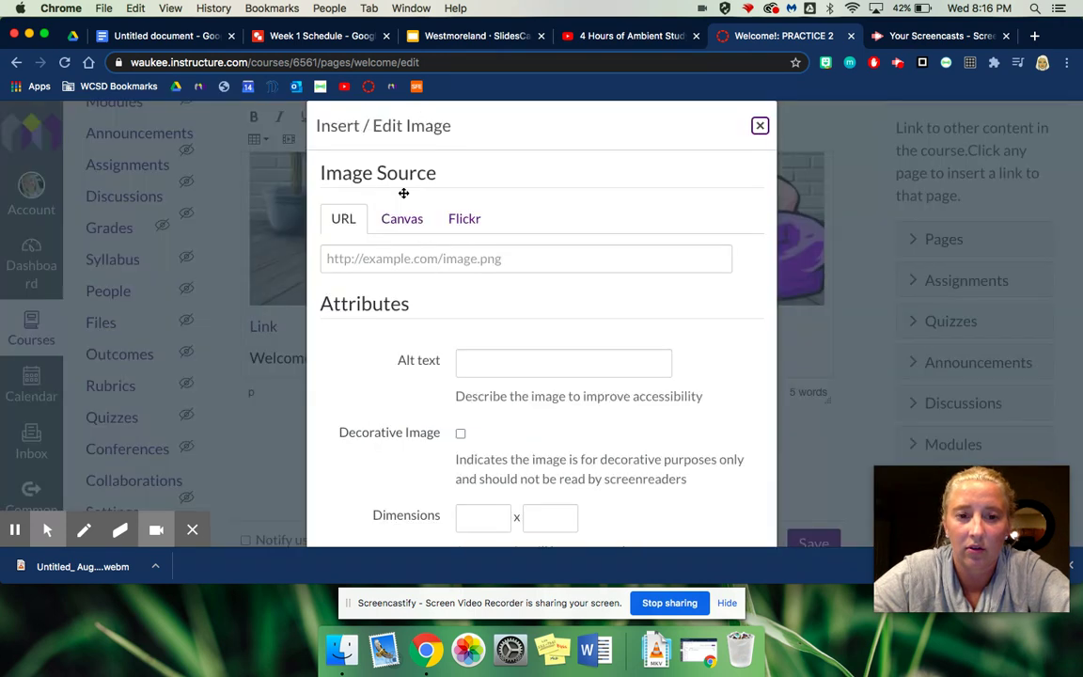
pyautogui.click(402, 254)
pyautogui.press('super+v')
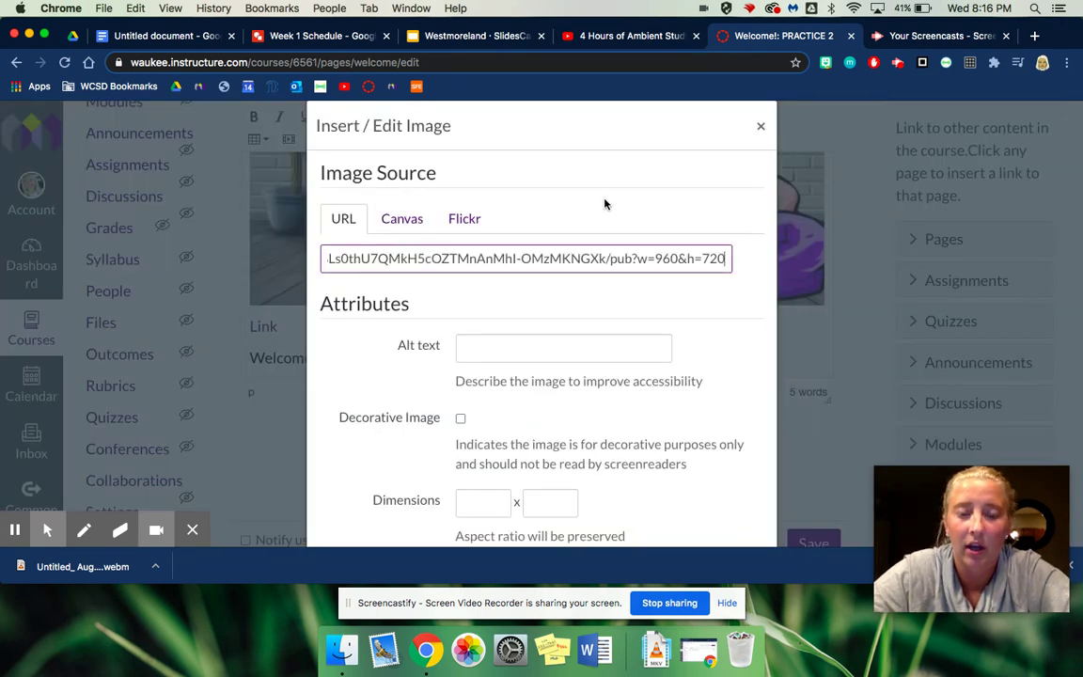
pyautogui.scroll(-3, 604, 204)
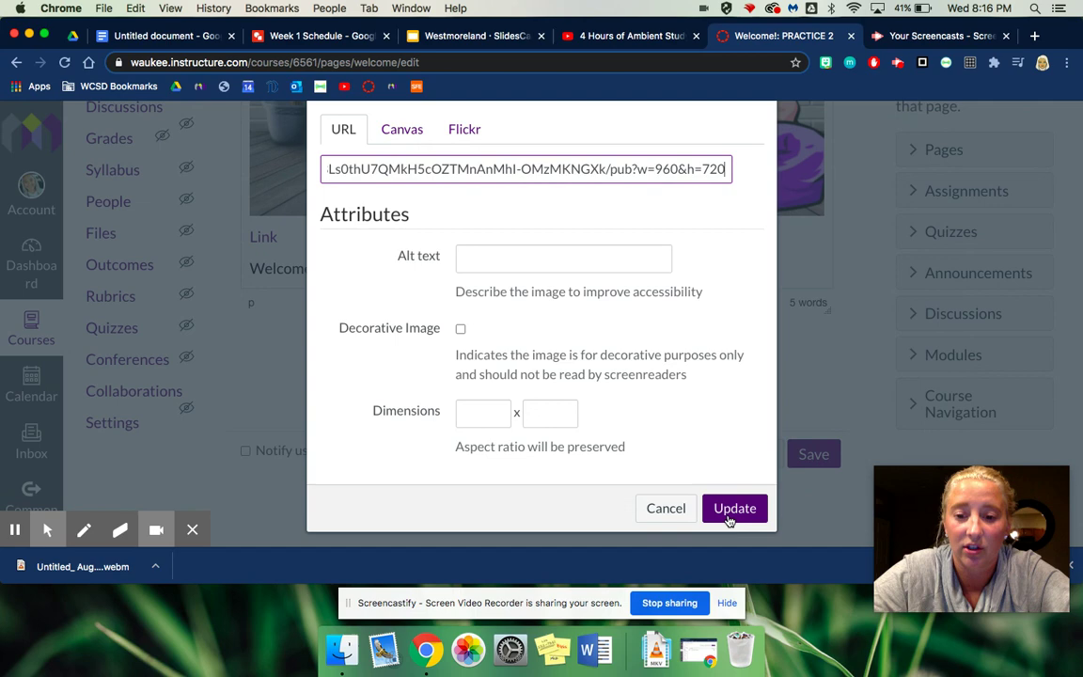
pyautogui.click(731, 508)
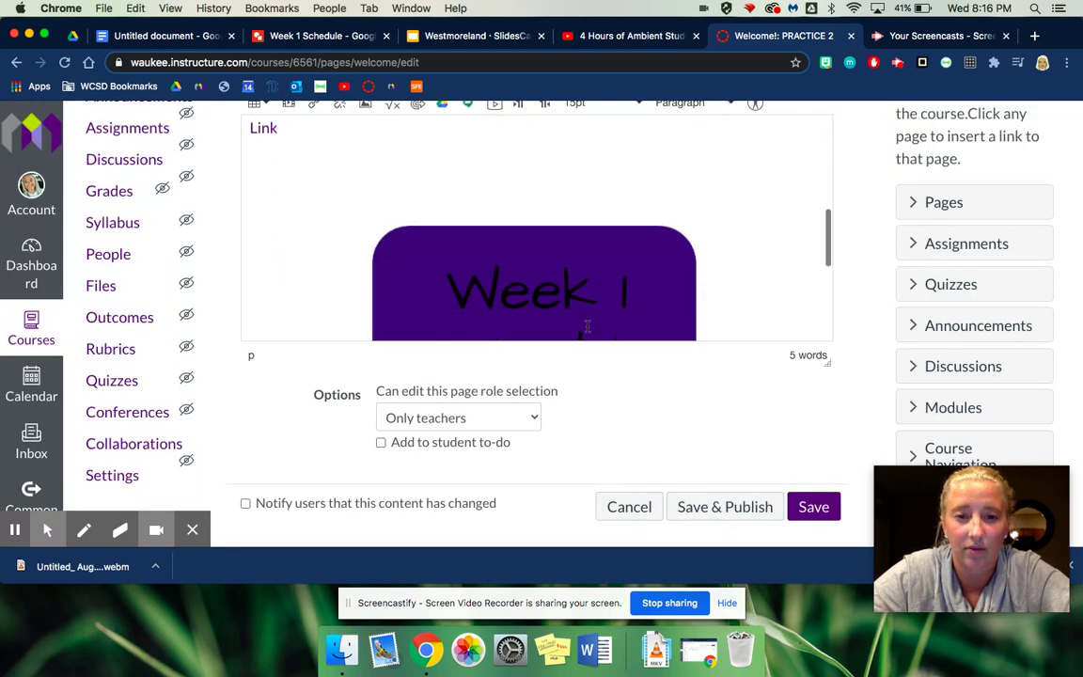
pyautogui.moveTo(279, 132); pyautogui.dragTo(250, 131)
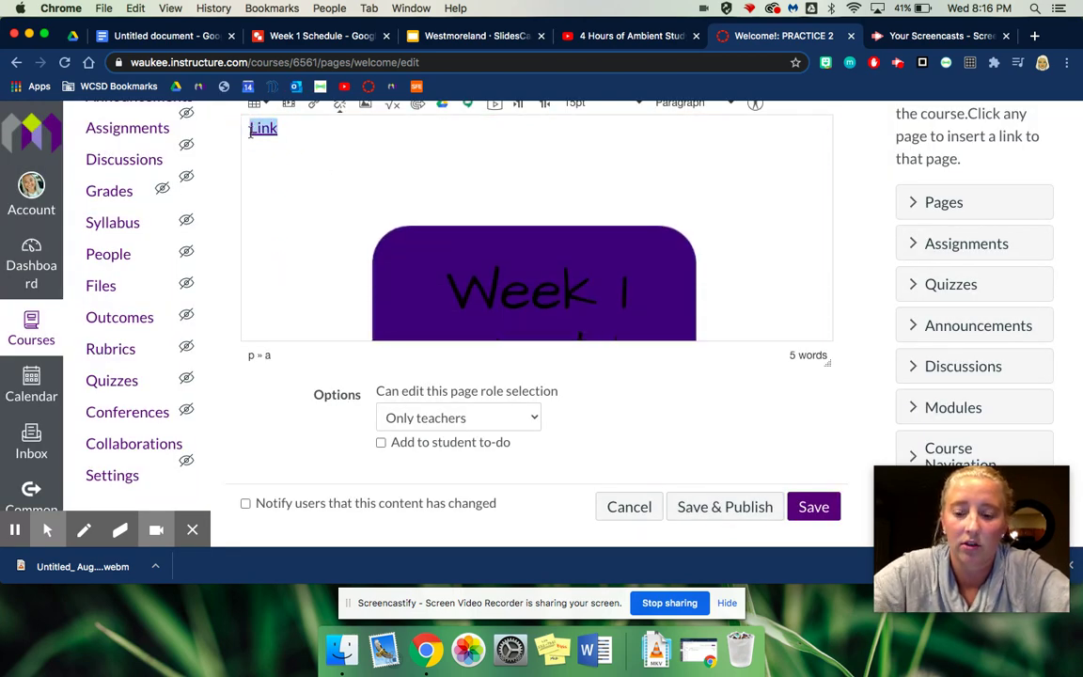
pyautogui.press('BackSpace')
# Shrink the Week 1 Schedule image to a small size using its corner handle
pyautogui.click(443, 242)
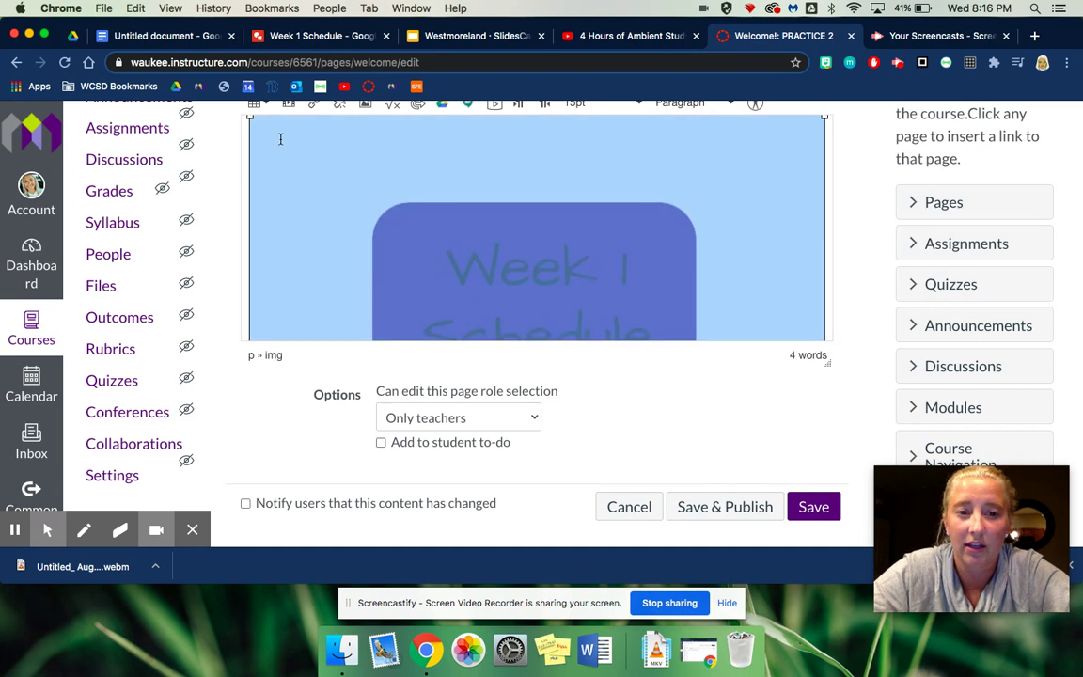
pyautogui.scroll(1, 280, 138)
pyautogui.moveTo(250, 141); pyautogui.dragTo(505, 278)
pyautogui.scroll(-2, 581, 301)
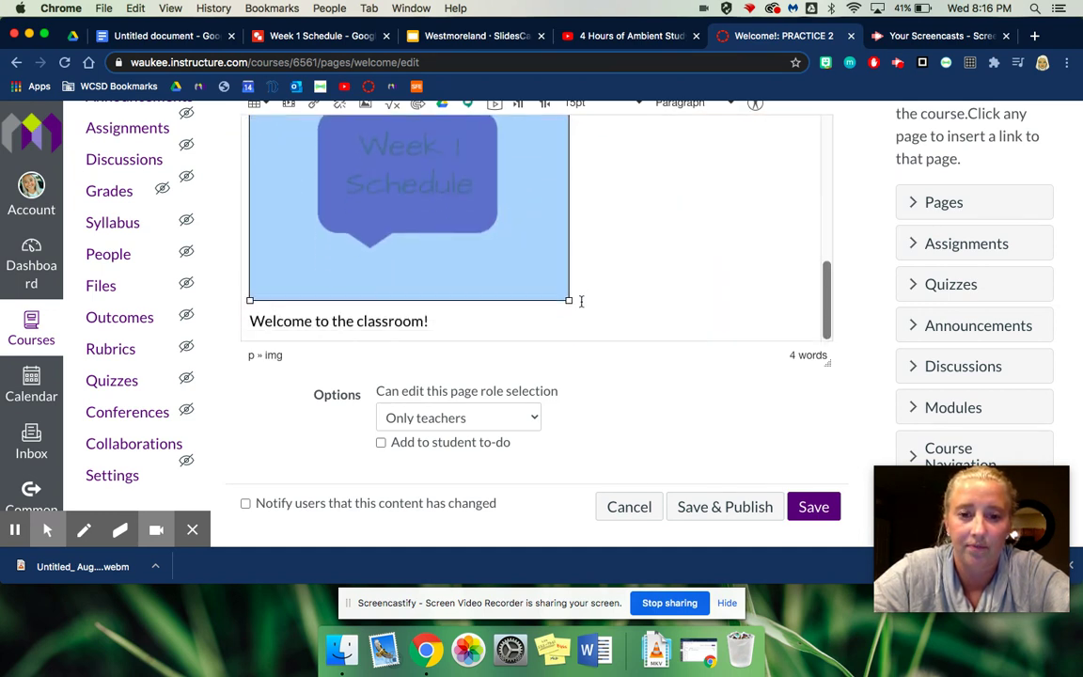
pyautogui.moveTo(569, 300); pyautogui.dragTo(478, 218)
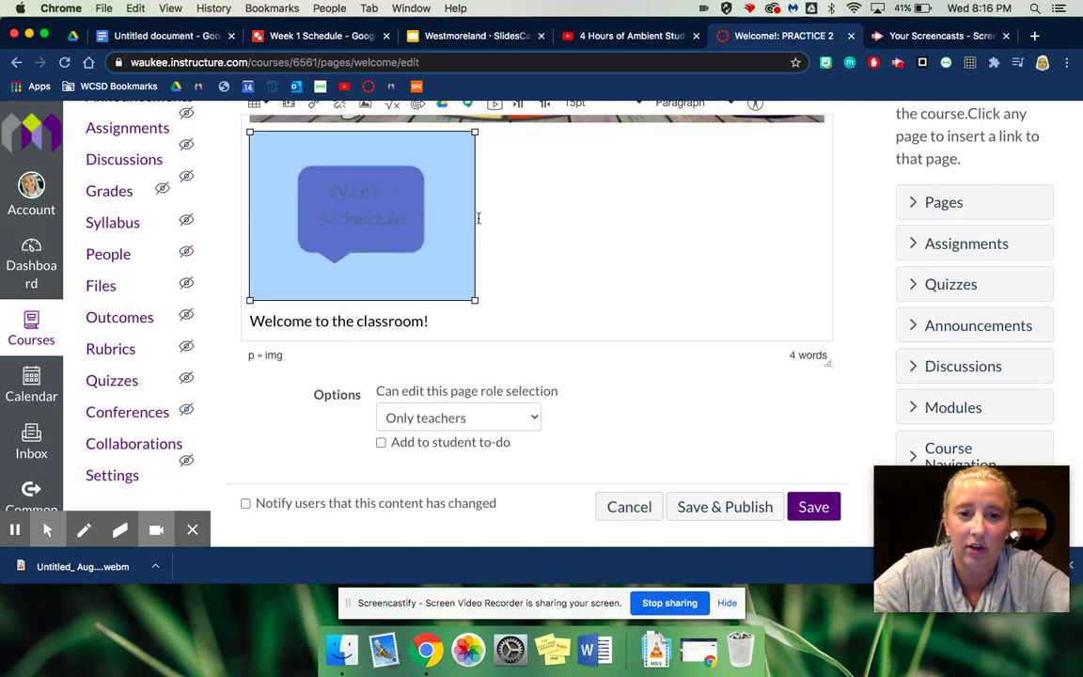
pyautogui.moveTo(474, 300); pyautogui.dragTo(434, 282)
pyautogui.click(478, 271)
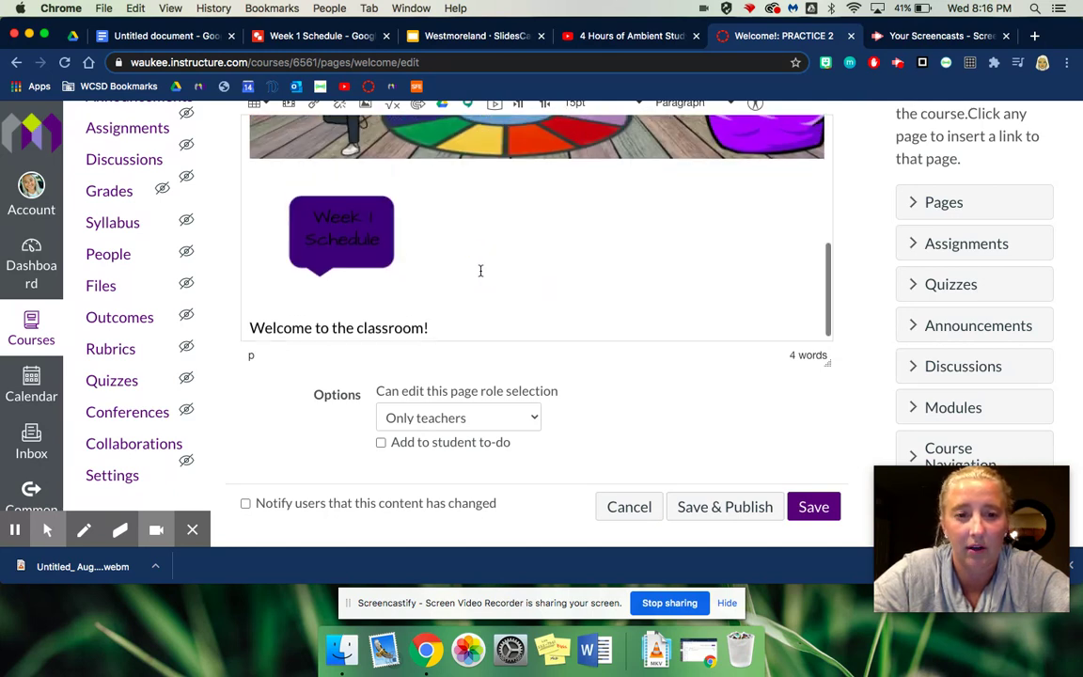
pyautogui.scroll(3, 480, 270)
pyautogui.scroll(-2, 481, 271)
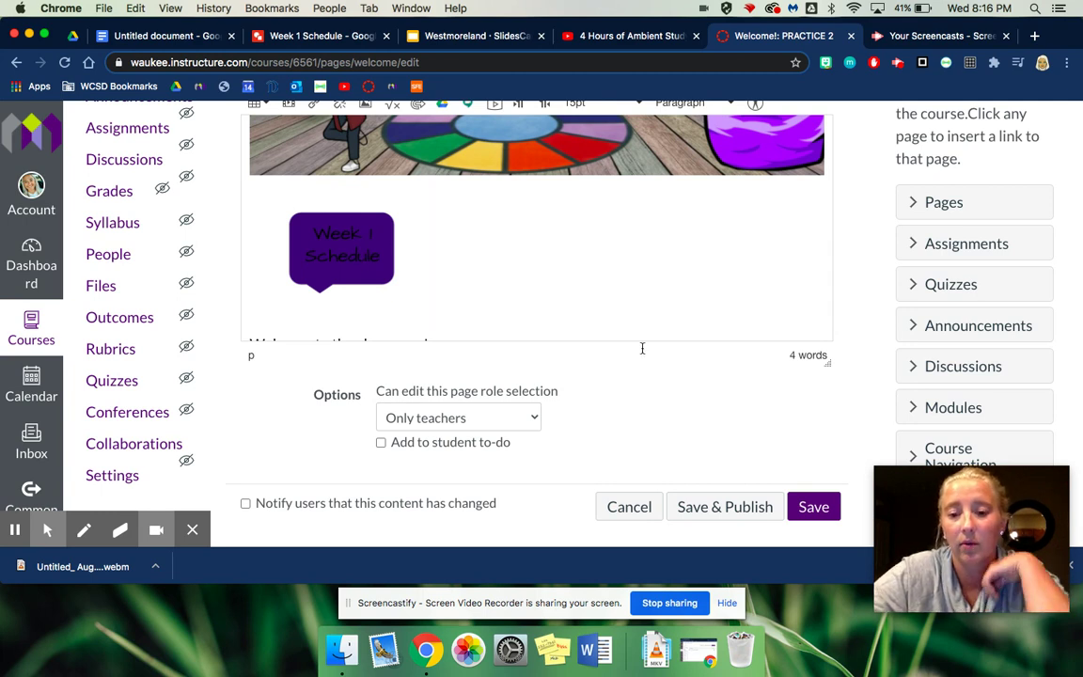
# Save the Welcome! page and go to the PRACTICE 2 course's Pages list
pyautogui.click(810, 507)
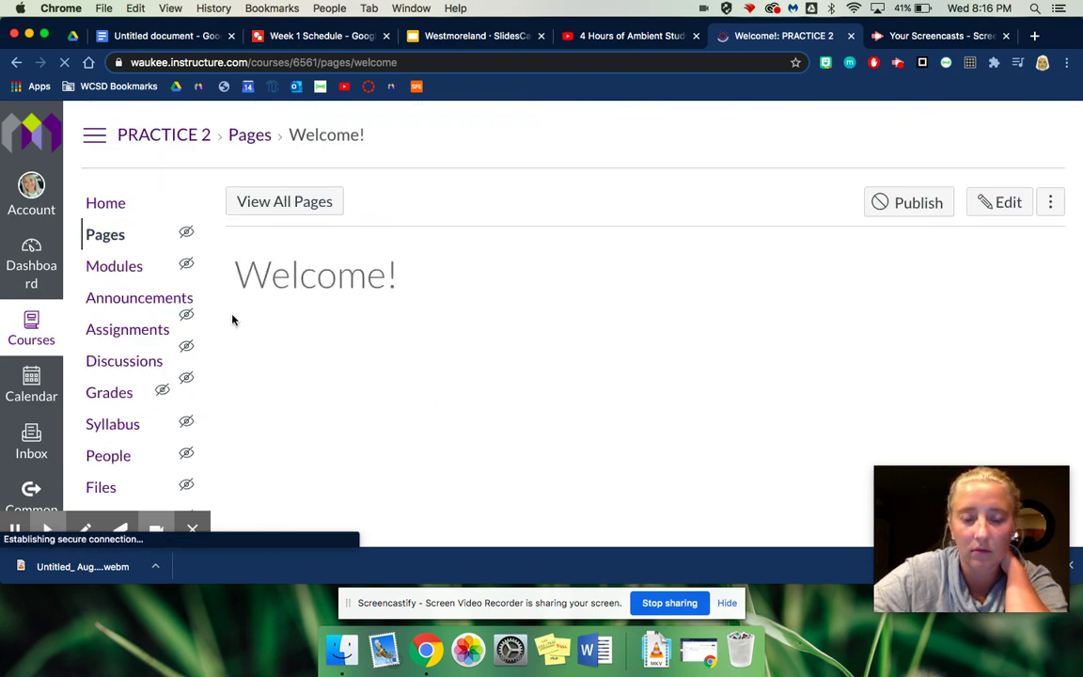
pyautogui.scroll(-5, 233, 320)
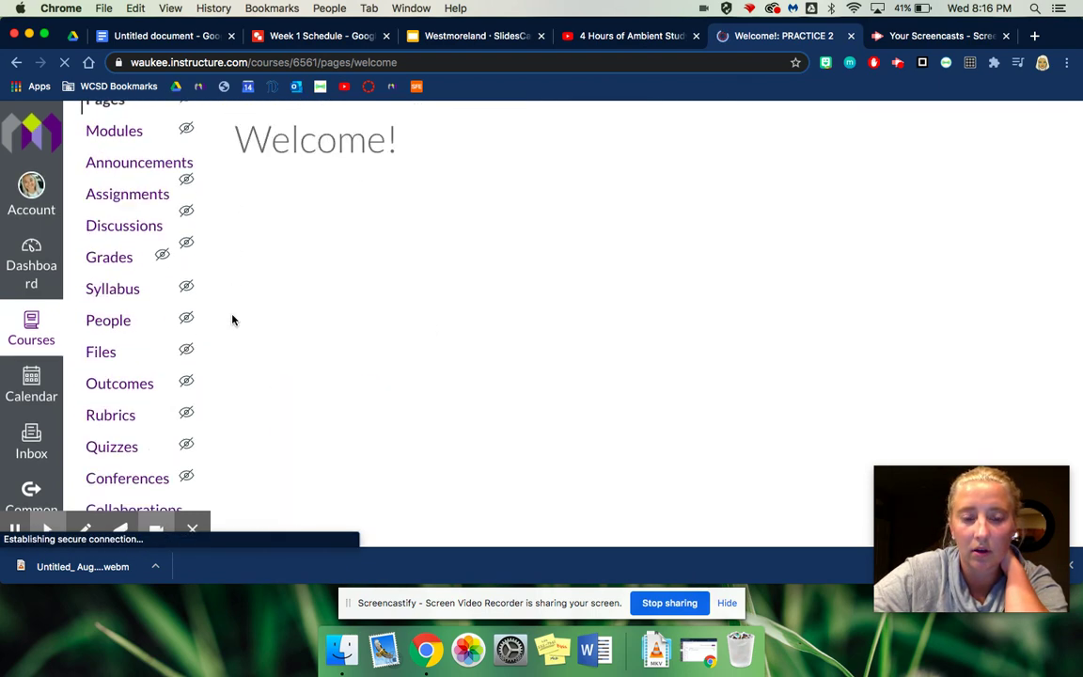
pyautogui.scroll(3, 233, 320)
pyautogui.scroll(-1, 233, 320)
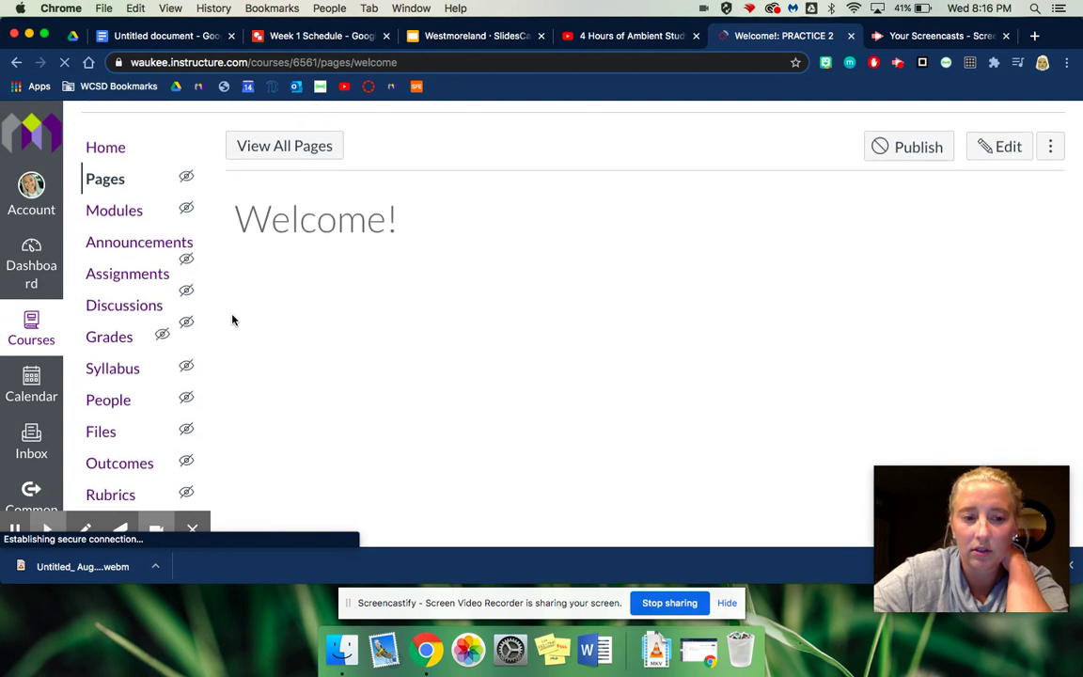
pyautogui.scroll(-5, 233, 320)
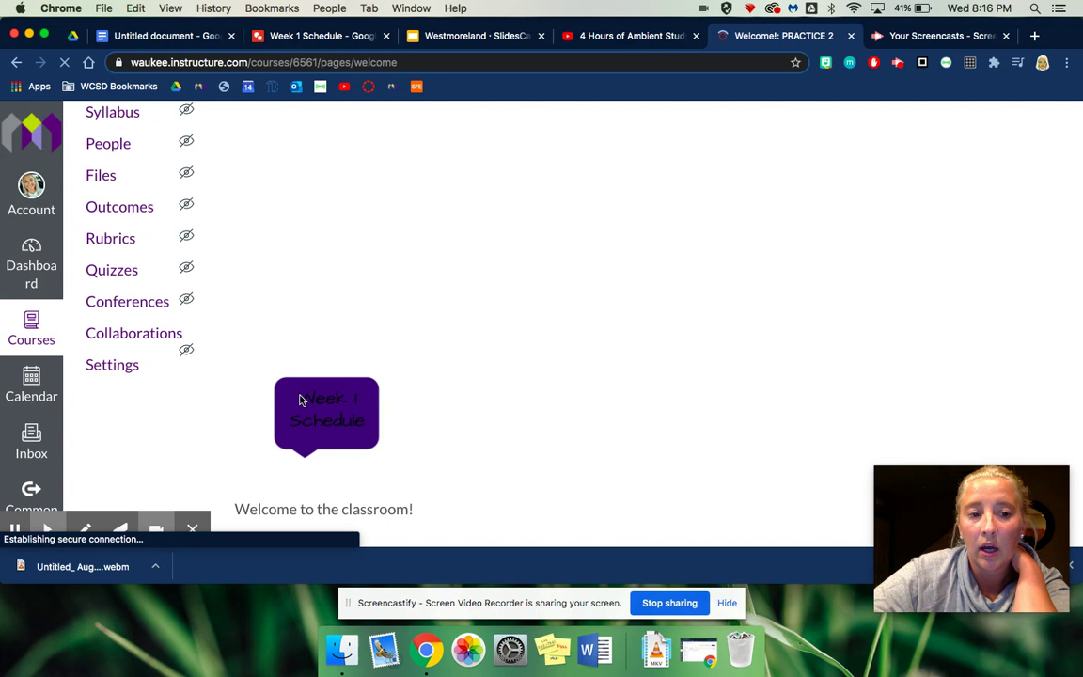
pyautogui.scroll(5, 290, 404)
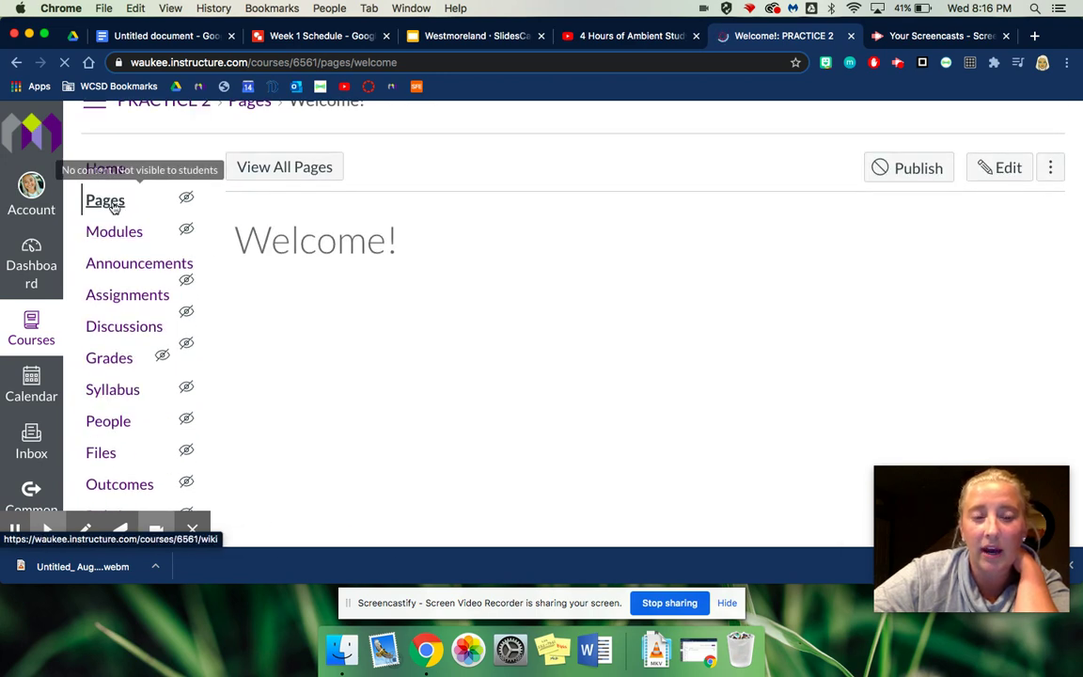
pyautogui.click(270, 182)
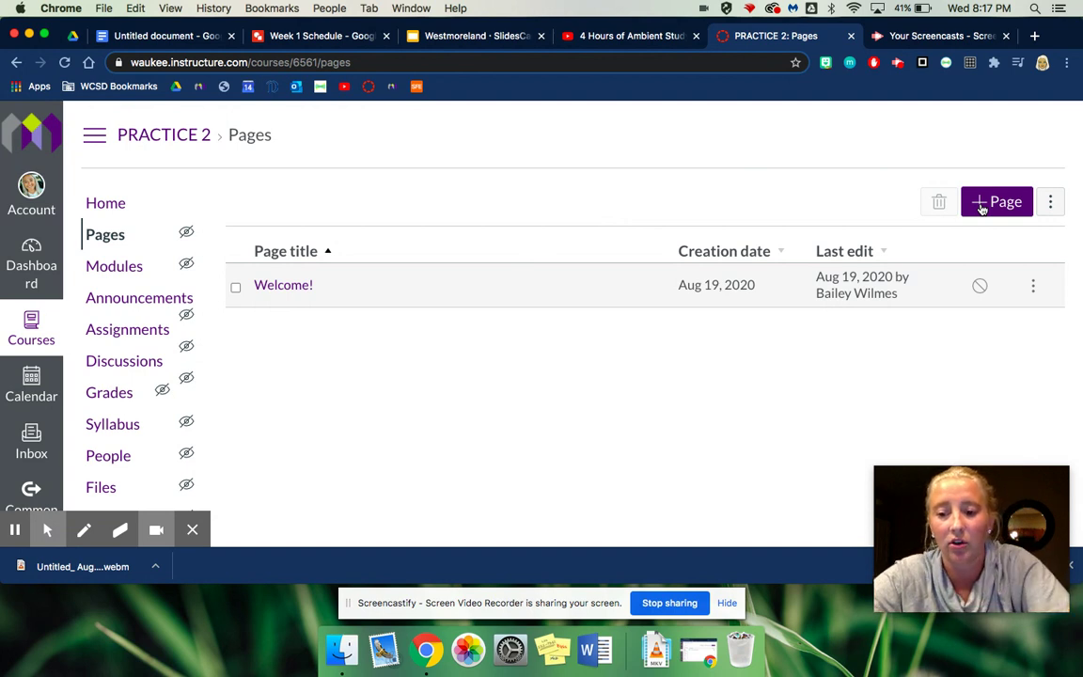
# Start a new course page titled 'Monday Schedule', dismissing the Table menu without inserting a table
pyautogui.click(980, 205)
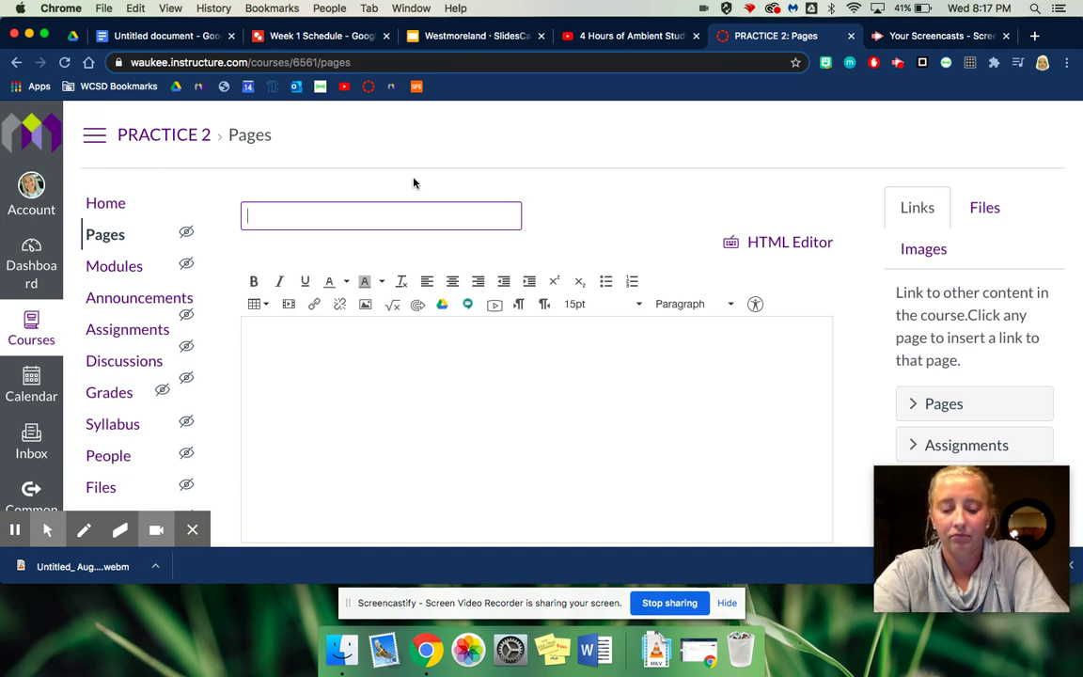
pyautogui.write('M')
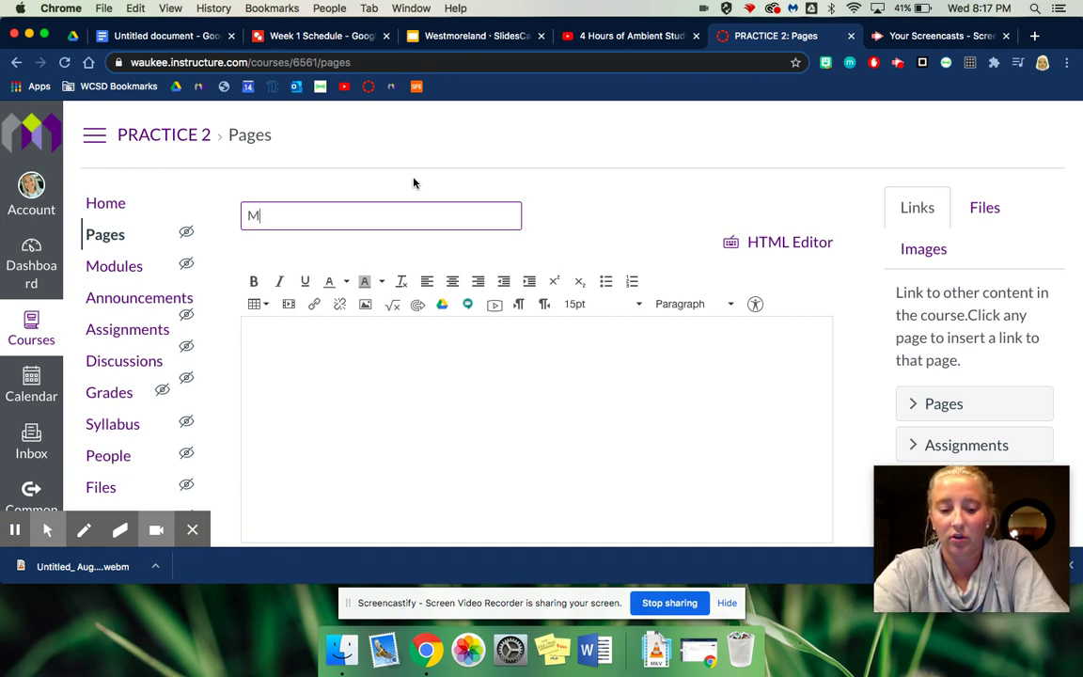
pyautogui.write('onday Schedule')
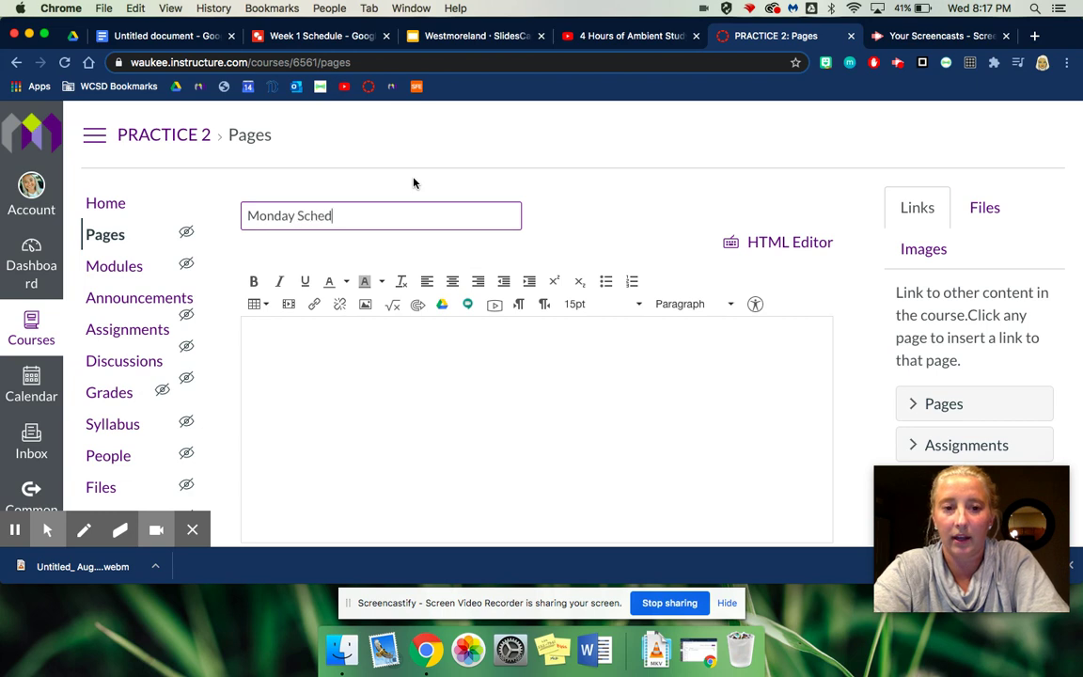
pyautogui.click(589, 237)
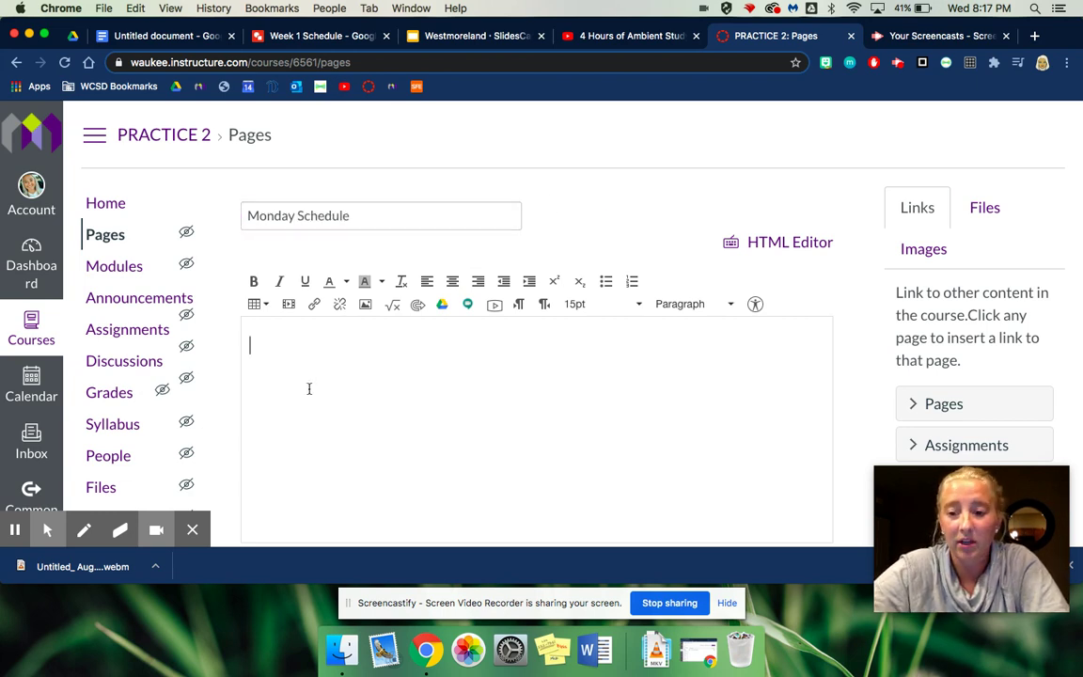
pyautogui.click(265, 305)
pyautogui.moveTo(280, 328)
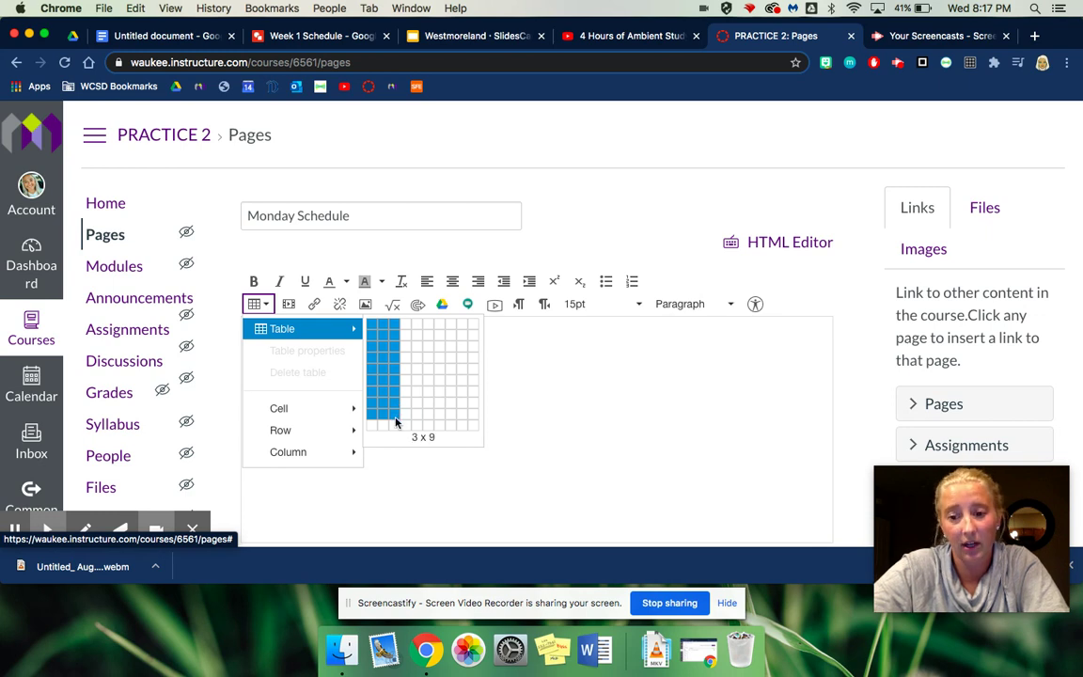
pyautogui.click(669, 409)
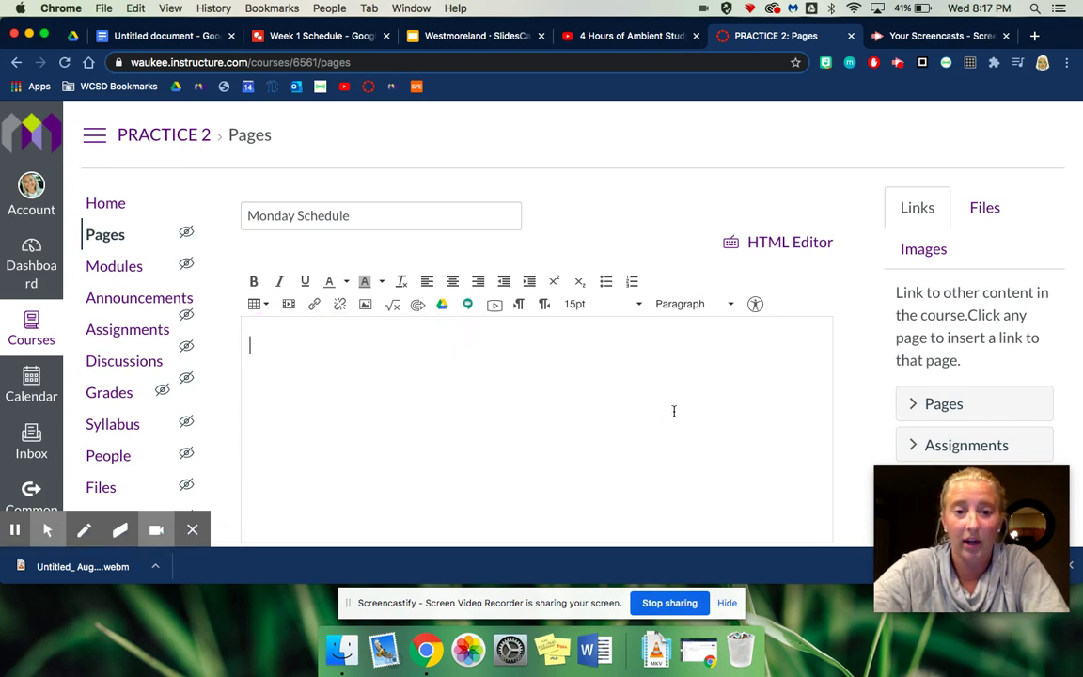
# Select the full MONDAY SCHEDULE table in Google Docs, through the 3:30 Goodbye row, and copy it
pyautogui.click(165, 38)
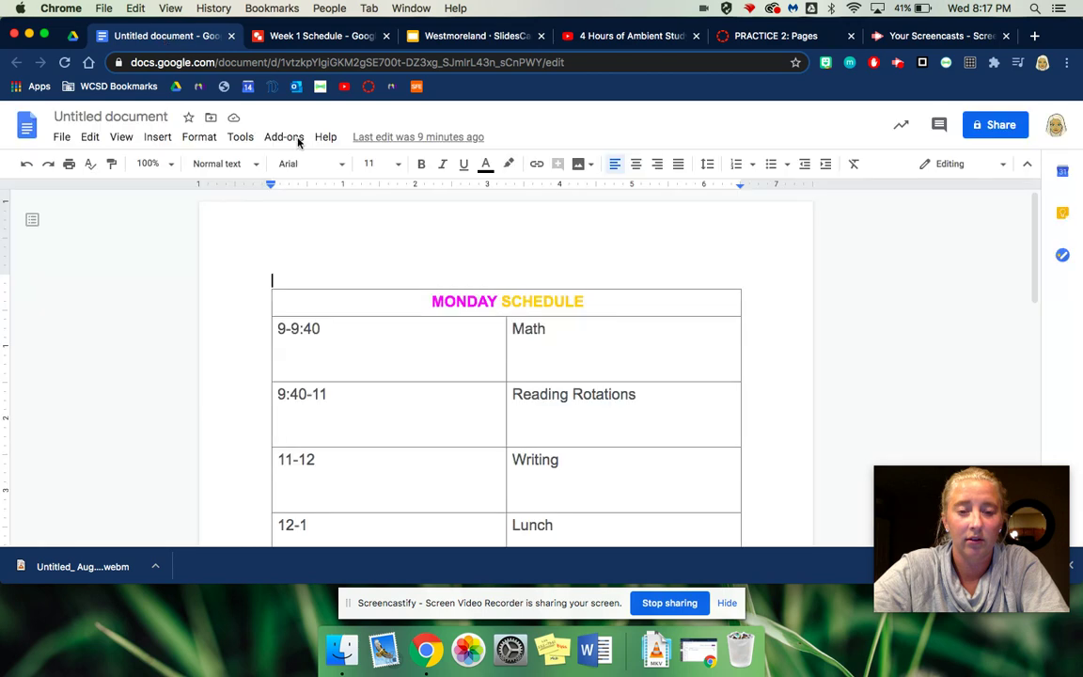
pyautogui.moveTo(475, 524); pyautogui.dragTo(559, 598)
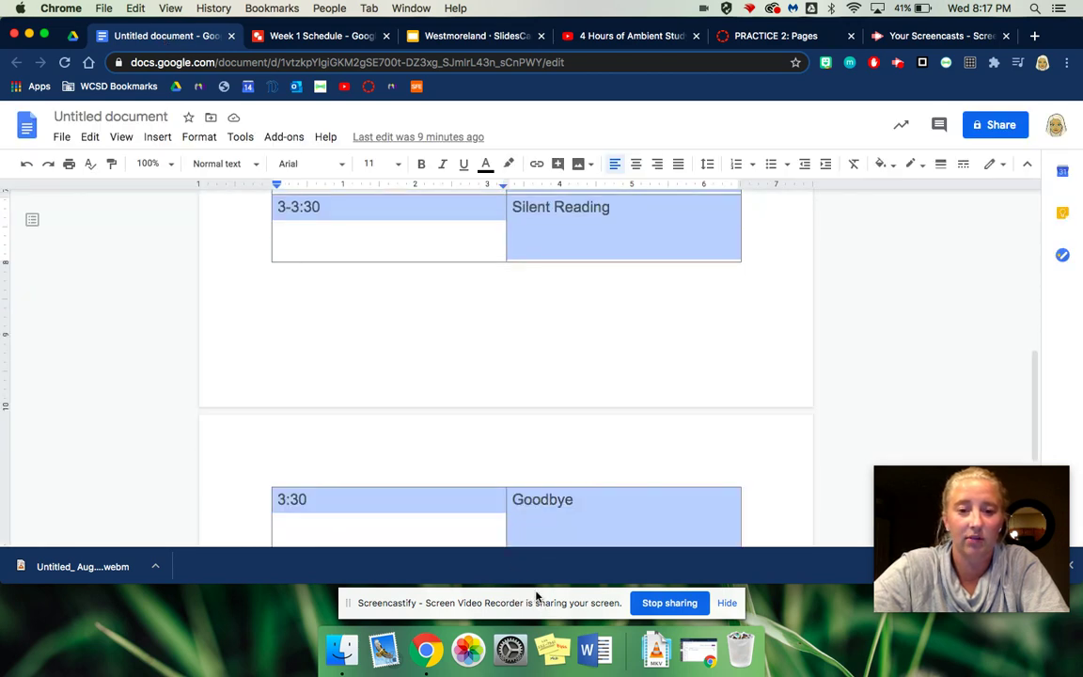
pyautogui.scroll(-2, 608, 533)
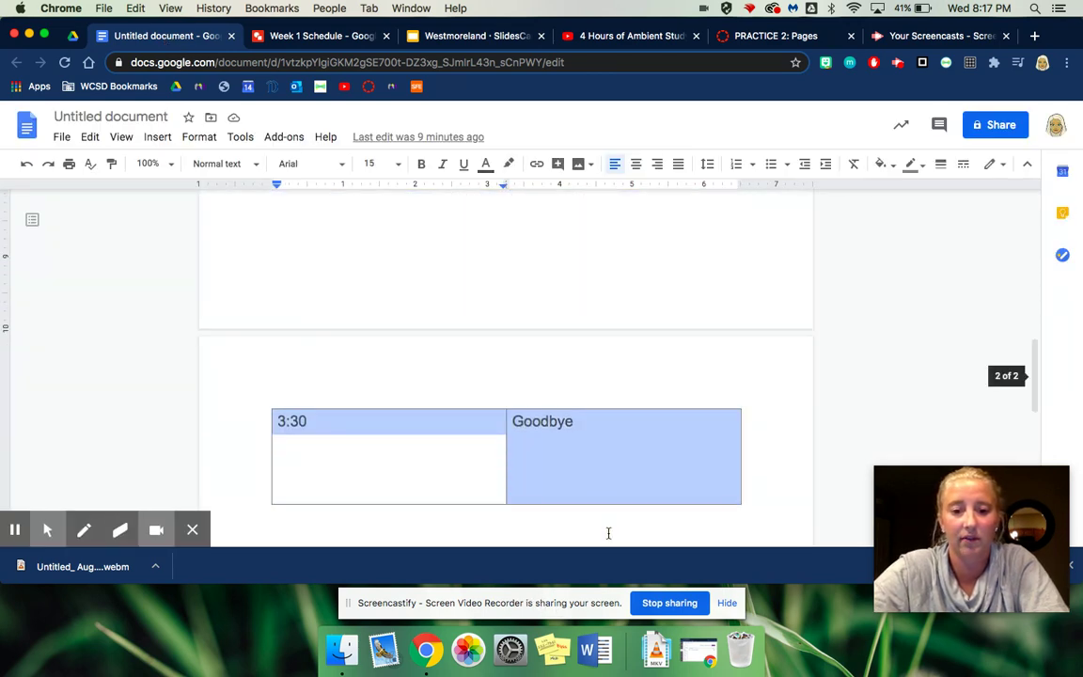
pyautogui.press('super+c')
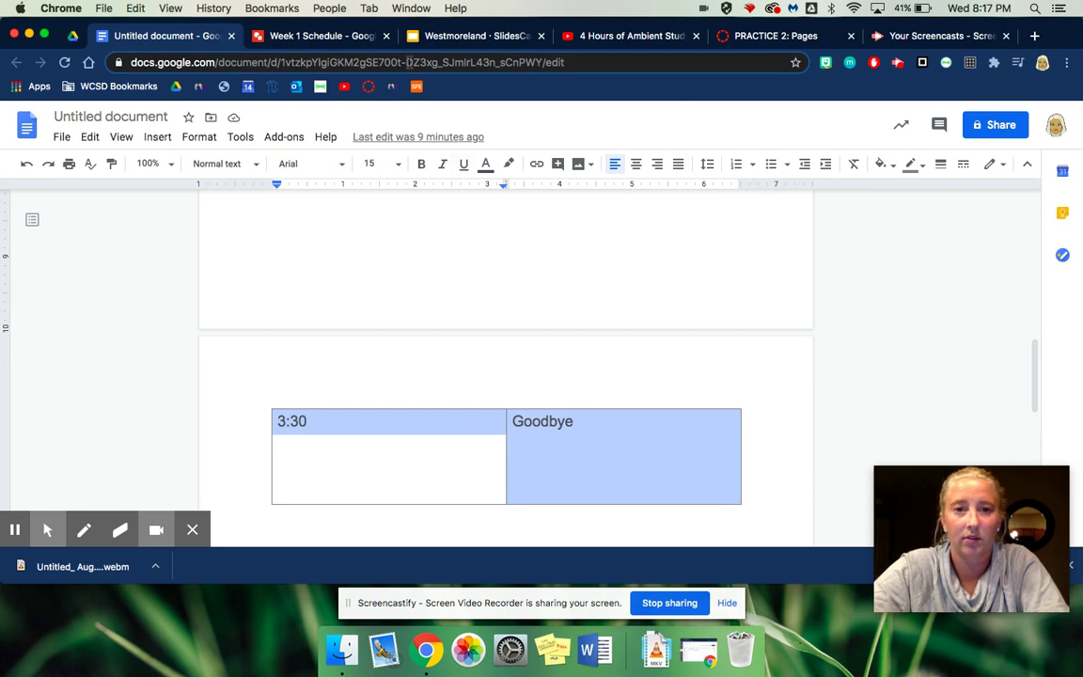
# Paste the MONDAY SCHEDULE table into the Canvas page body and stretch it wider across the editor
pyautogui.click(750, 42)
pyautogui.press('super+v')
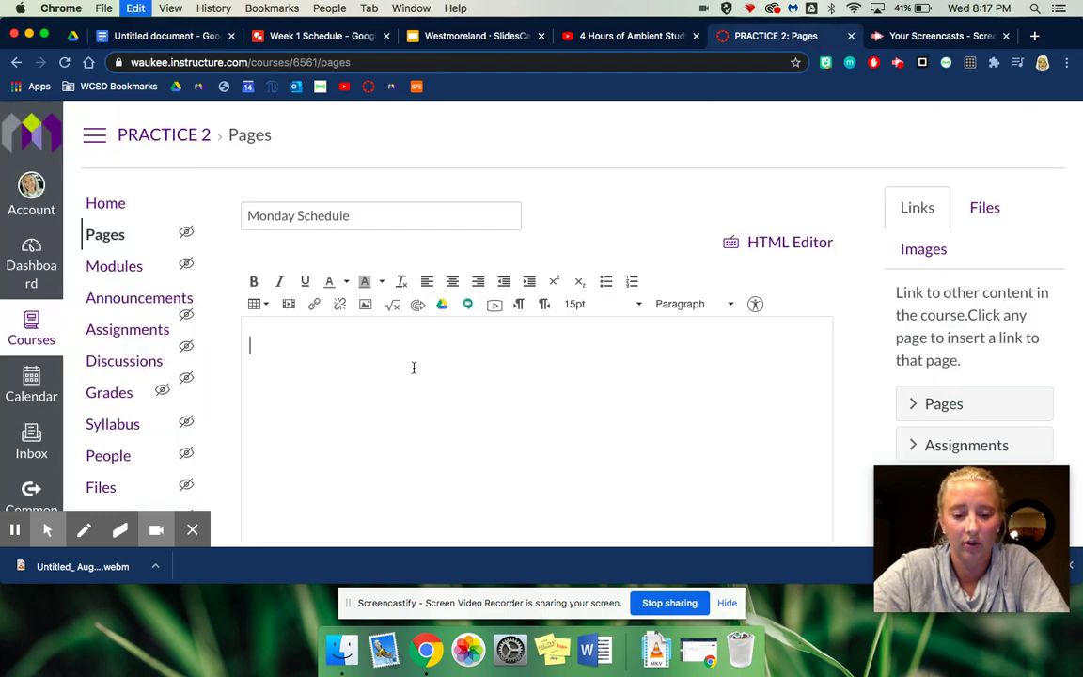
pyautogui.scroll(3, 413, 368)
pyautogui.scroll(5, 412, 367)
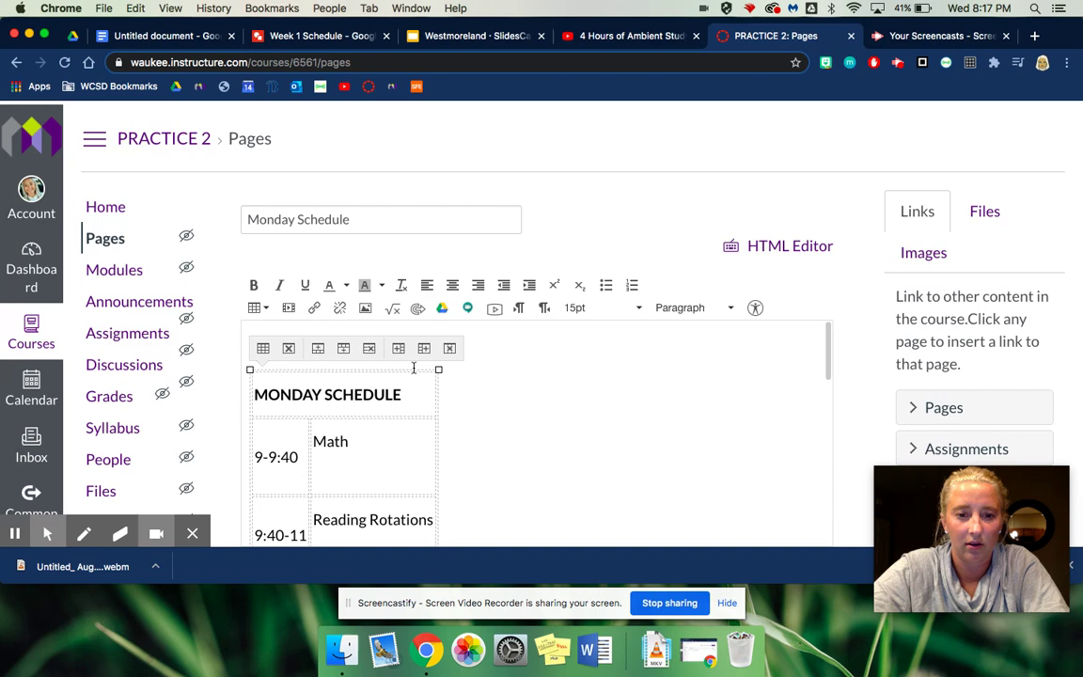
pyautogui.moveTo(439, 365); pyautogui.dragTo(730, 351)
pyautogui.click(742, 437)
pyautogui.scroll(-1, 741, 437)
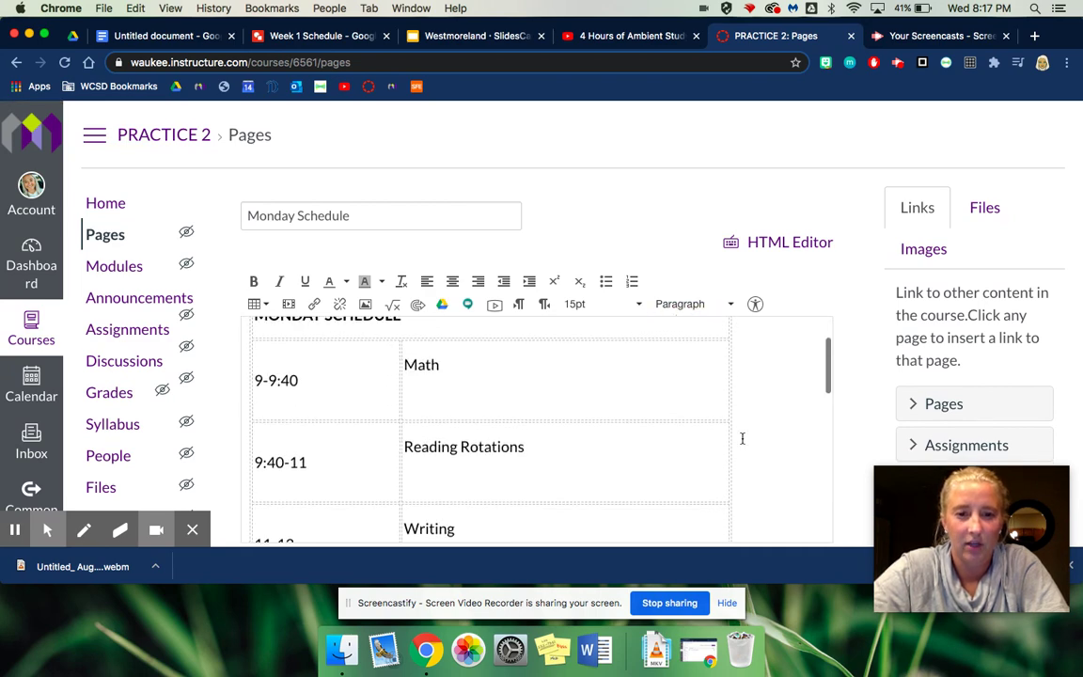
pyautogui.scroll(1, 741, 437)
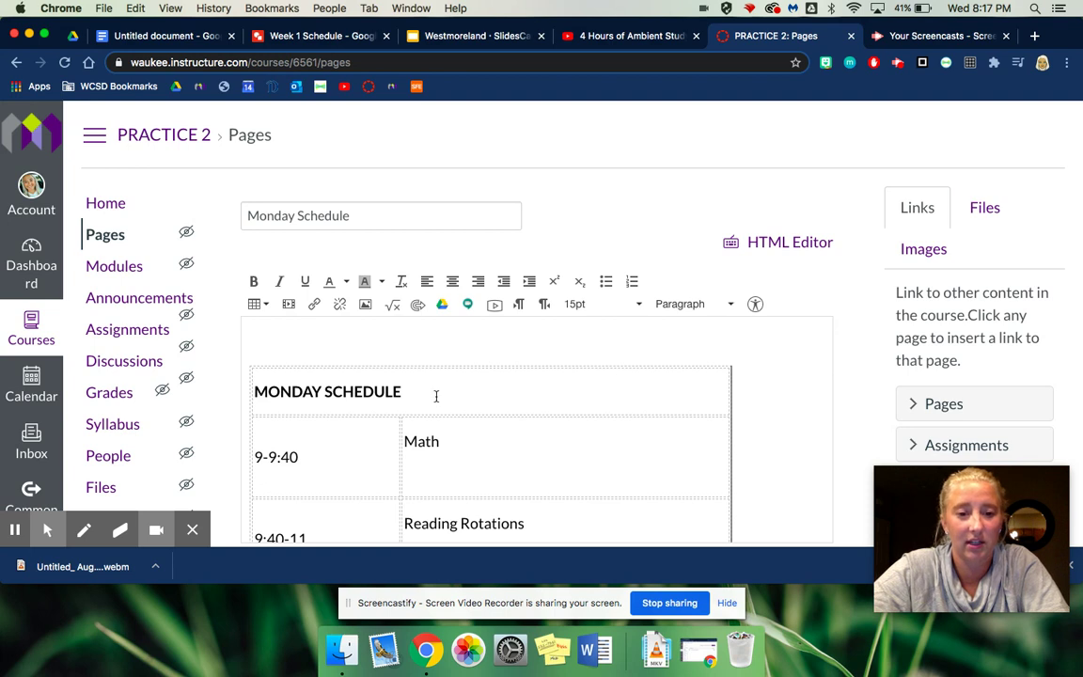
pyautogui.scroll(-2, 482, 376)
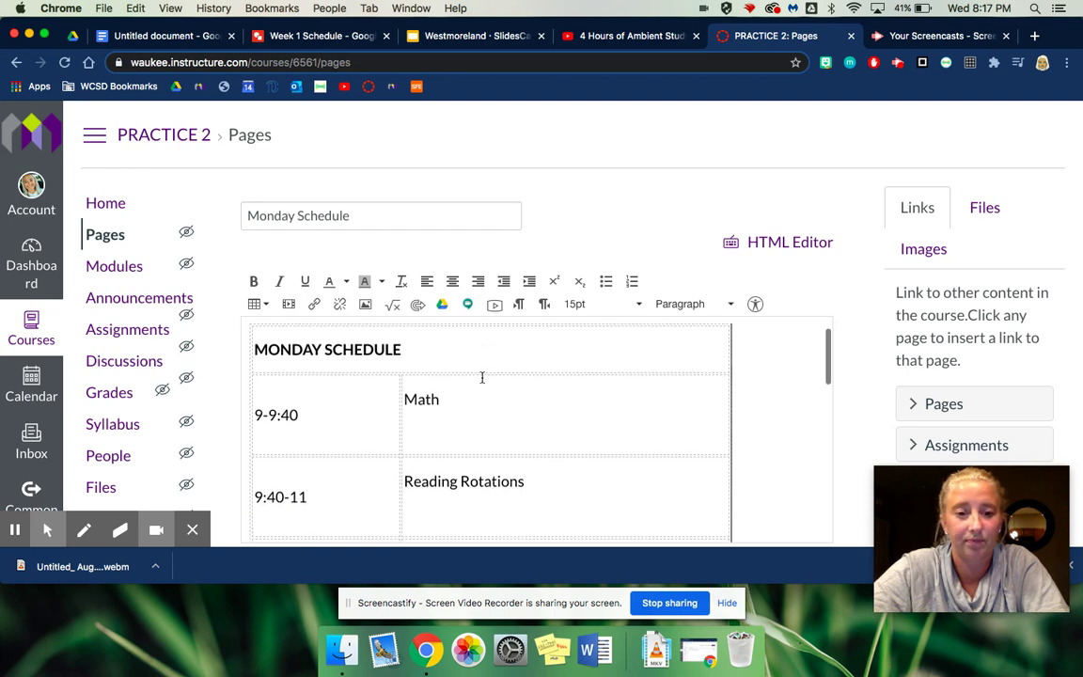
# Add 'Step 1: Go to page 3' on a new line under Math in the 9-9:40 cell
pyautogui.scroll(-1, 481, 377)
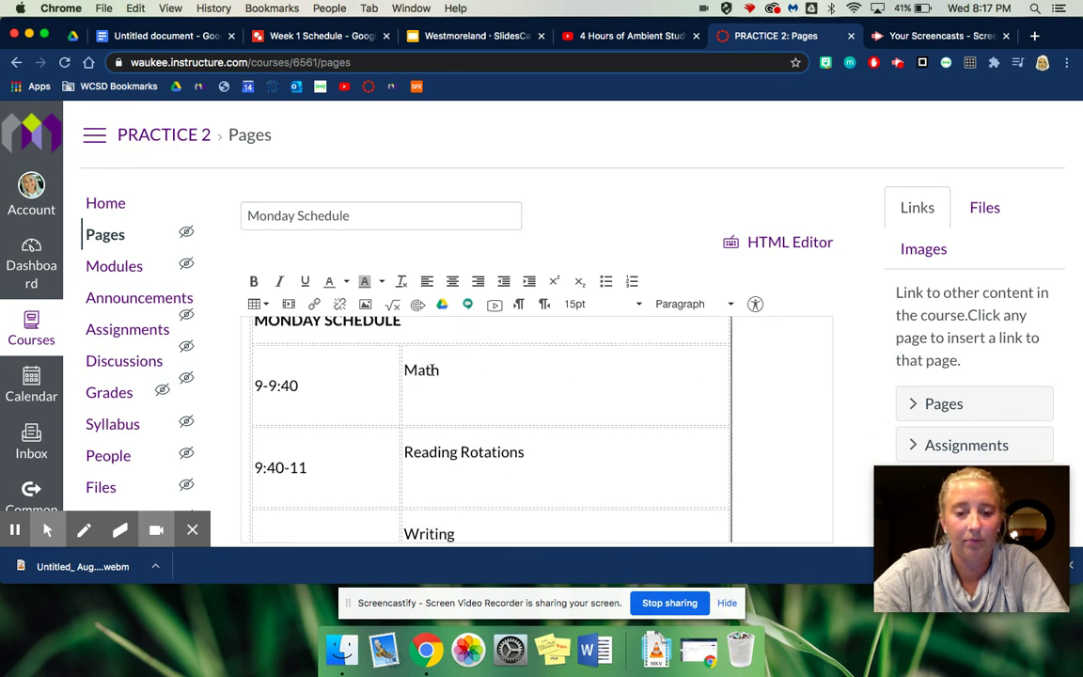
pyautogui.click(442, 373)
pyautogui.press('Return')
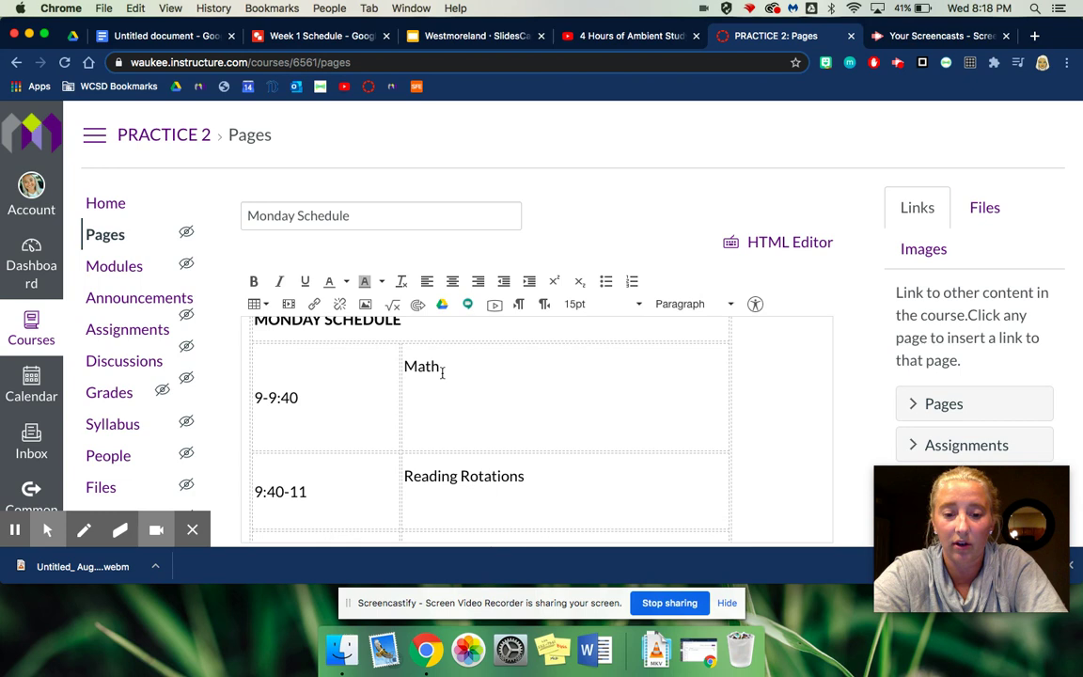
pyautogui.write('Step 1:')
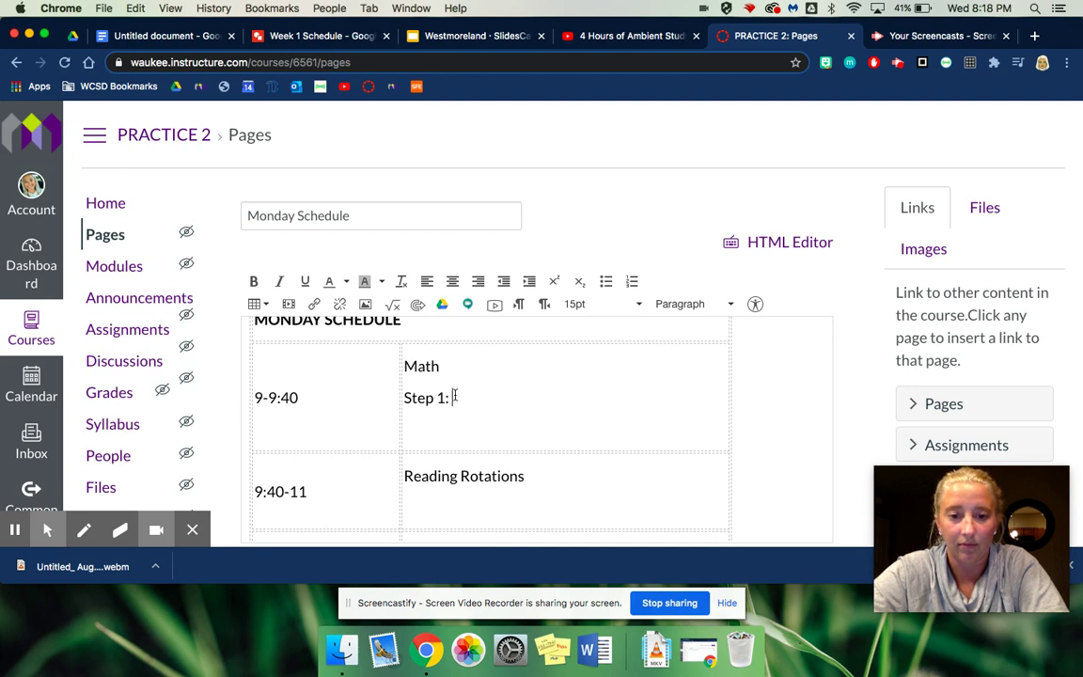
pyautogui.write(' Go t')
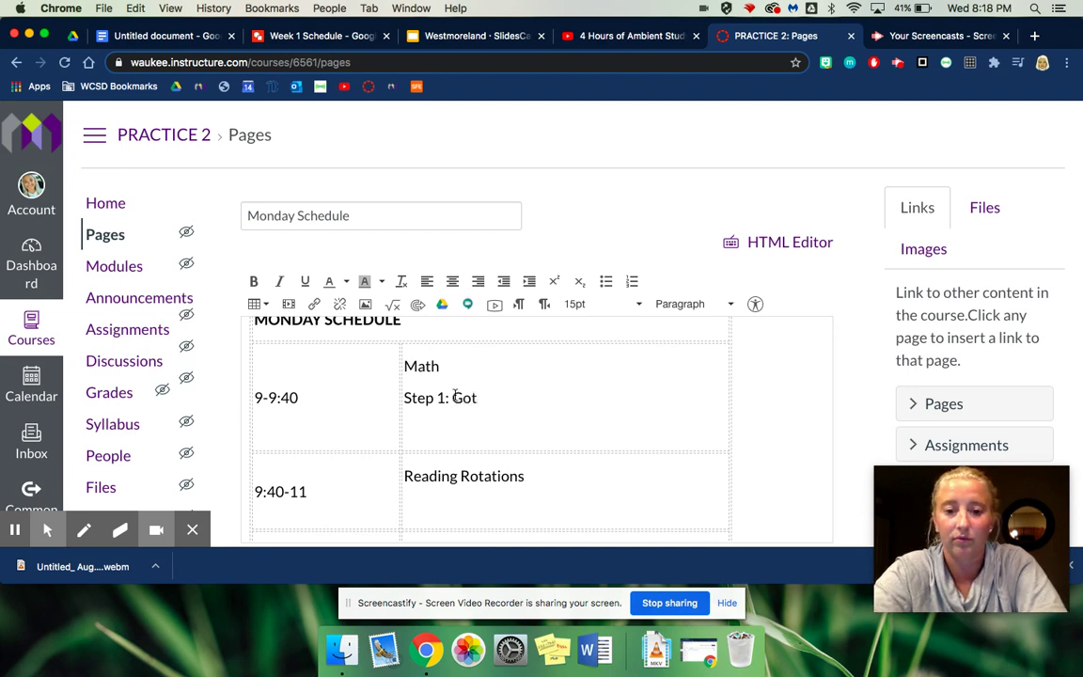
pyautogui.write('o page 3')
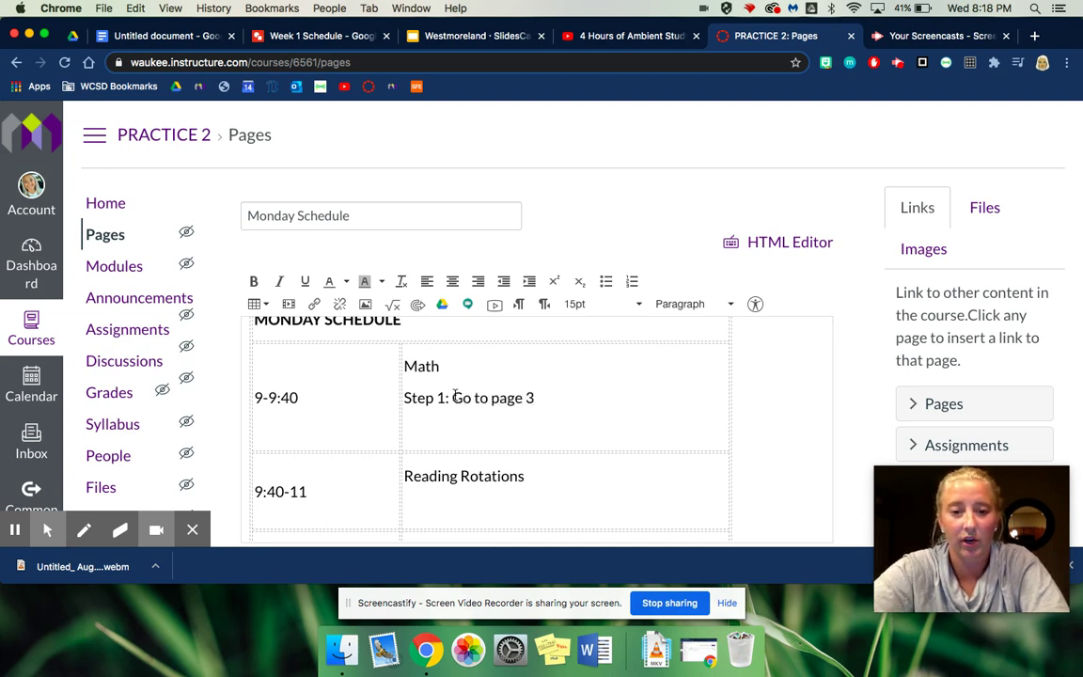
pyautogui.press('Return')
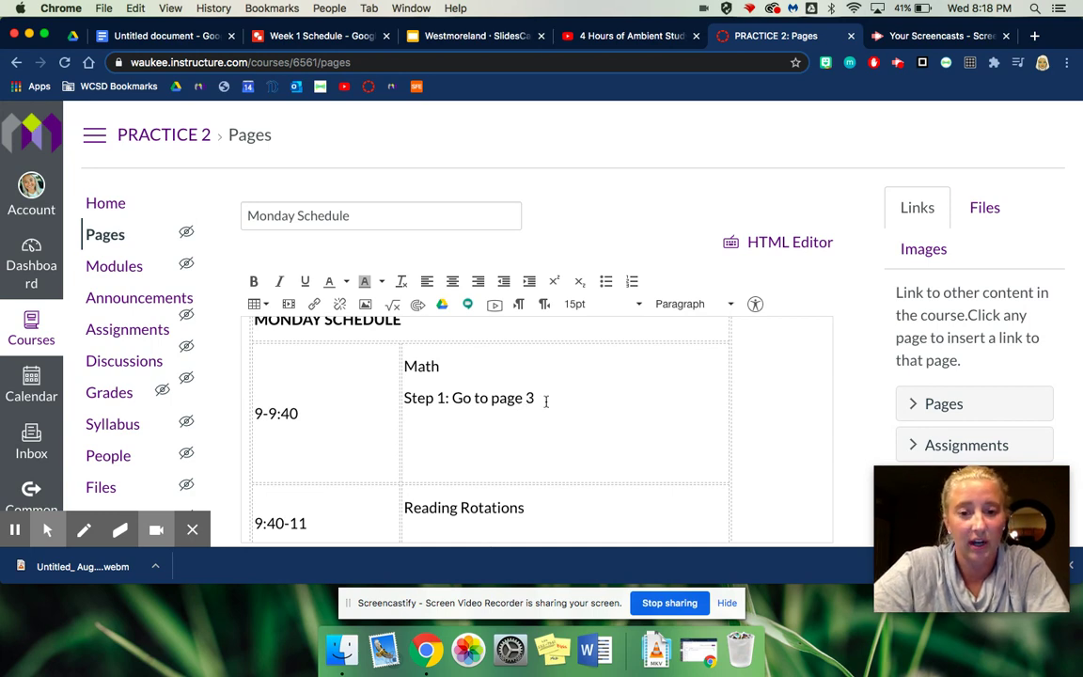
# Link the words 'Go to page 3' to the ambient study music YouTube video's URL
pyautogui.moveTo(532, 398); pyautogui.dragTo(452, 401)
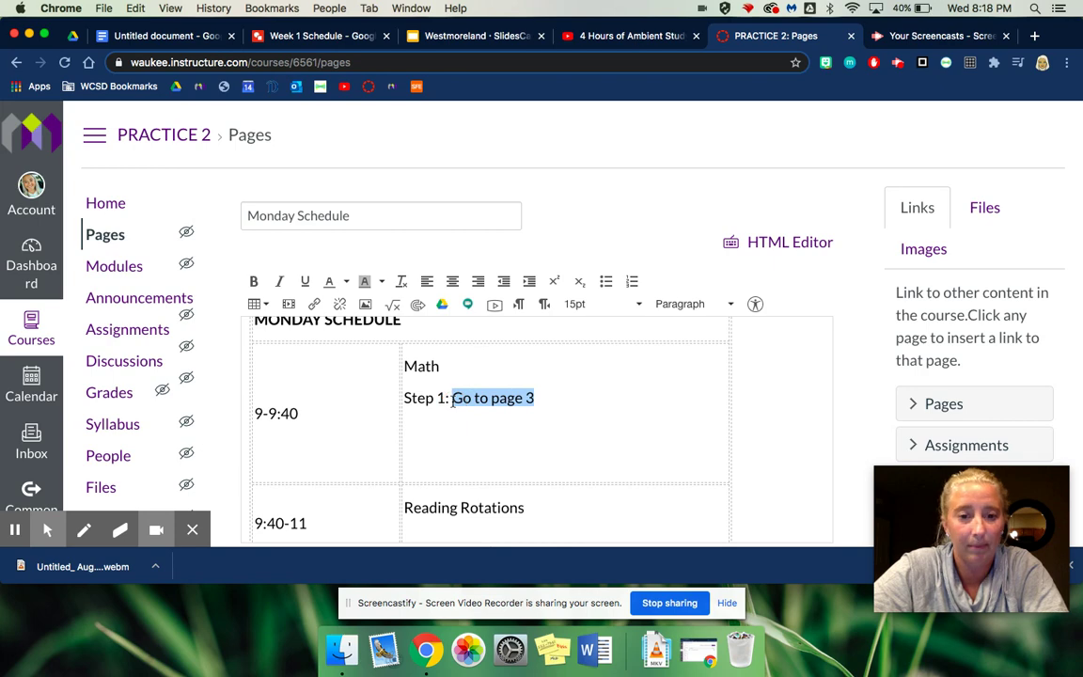
pyautogui.click(623, 38)
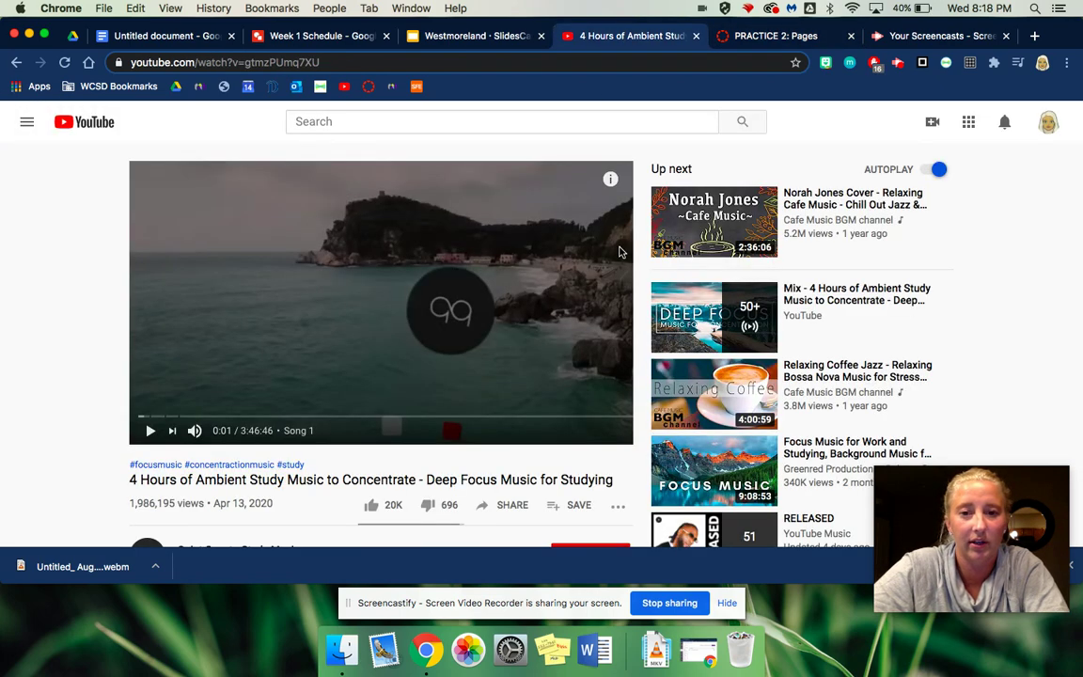
pyautogui.click(304, 62)
pyautogui.press('super+c')
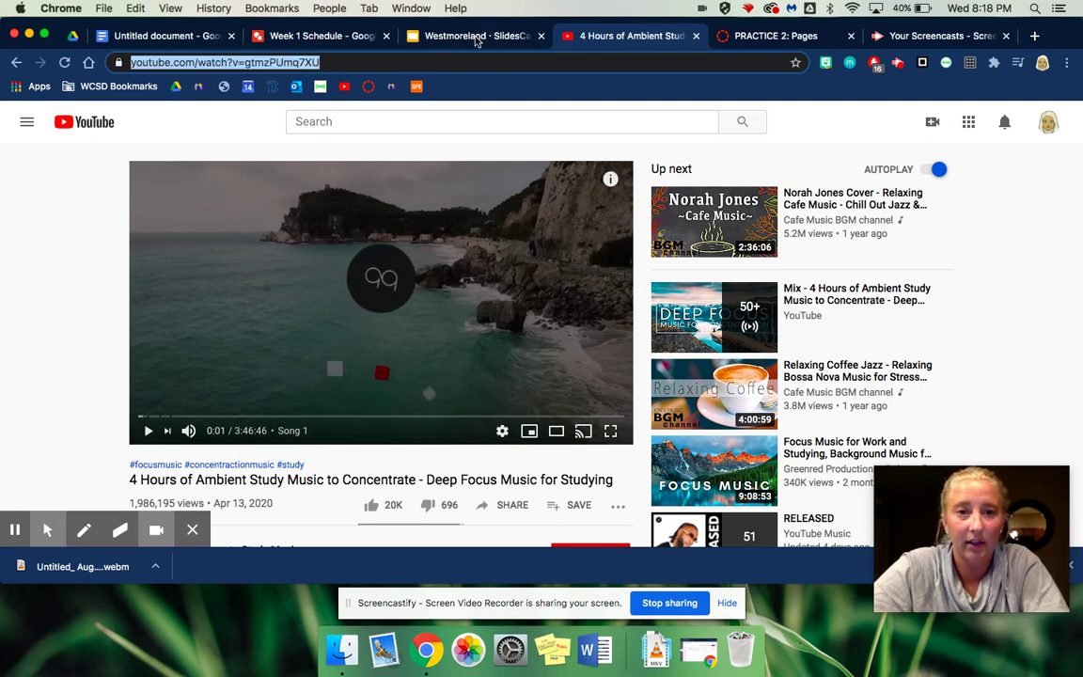
pyautogui.click(744, 37)
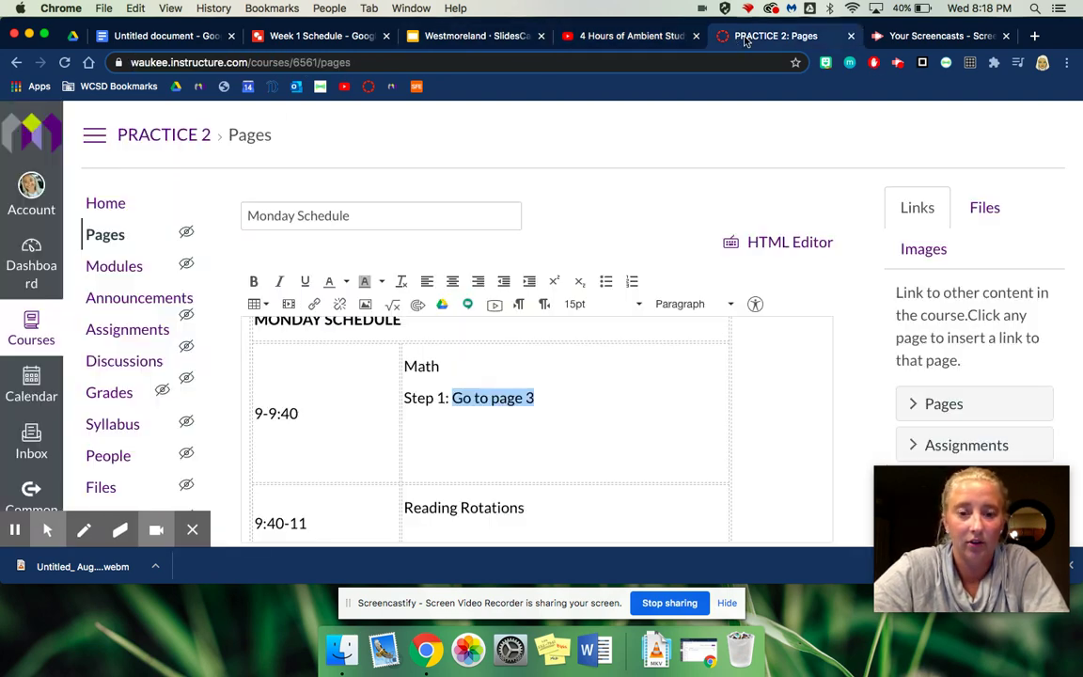
pyautogui.click(315, 305)
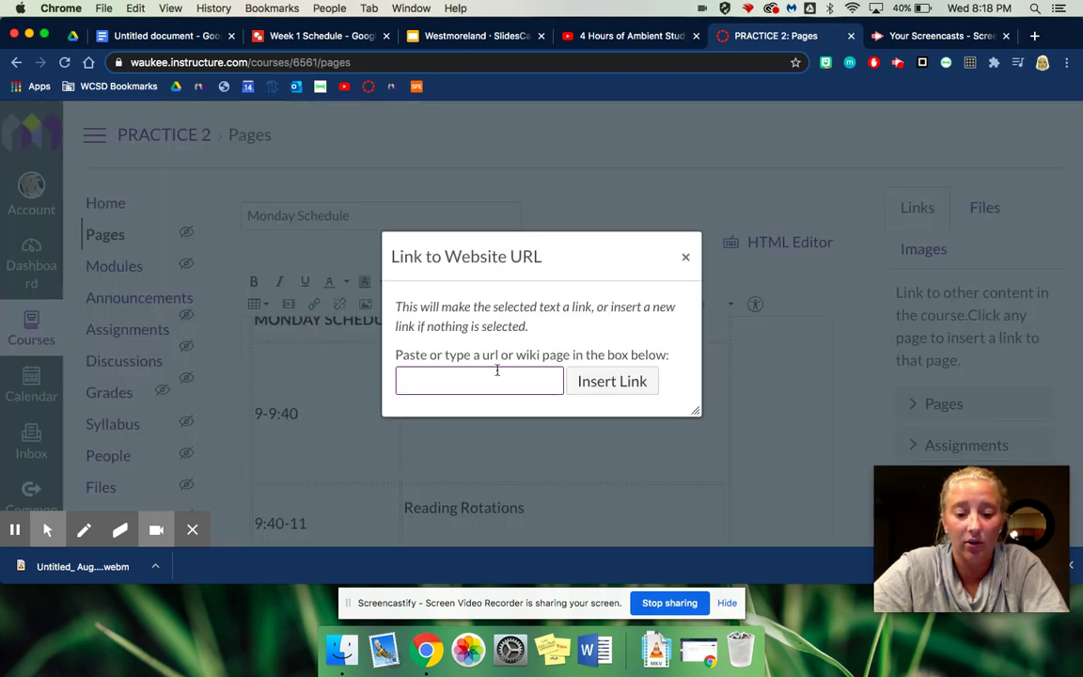
pyautogui.press('super+v')
pyautogui.click(612, 381)
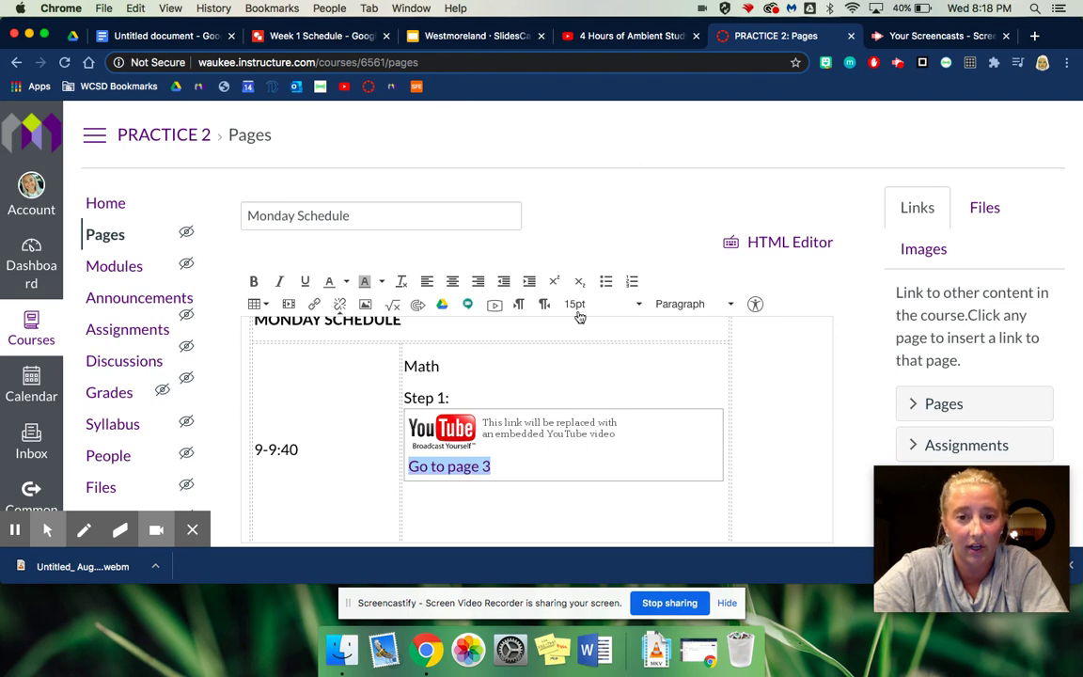
pyautogui.scroll(-5, 589, 317)
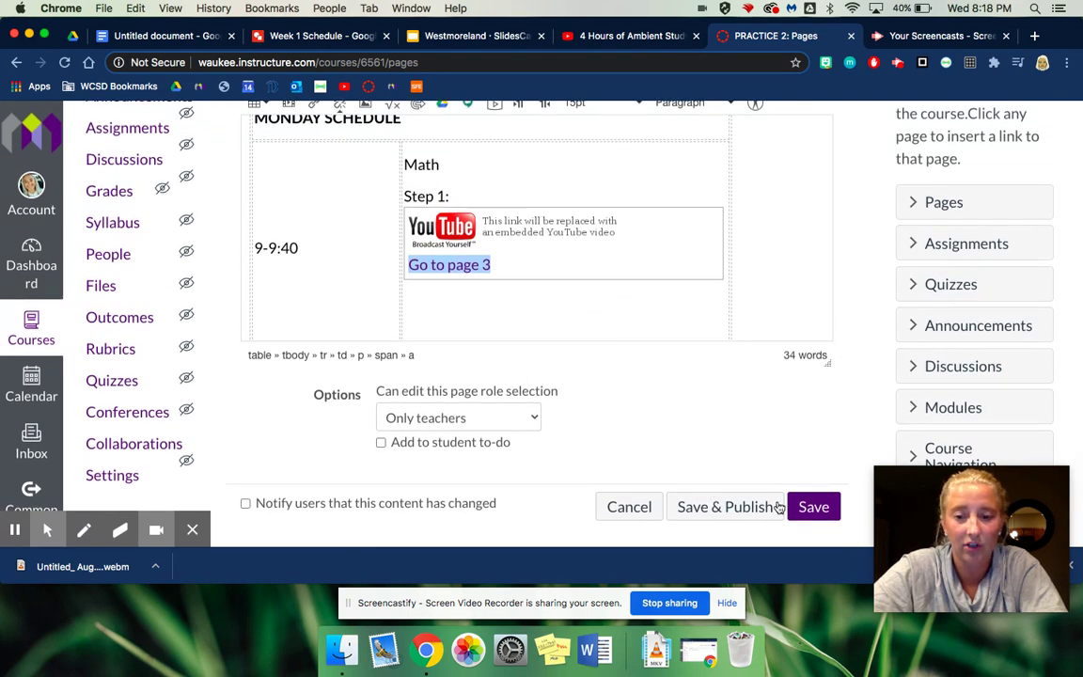
pyautogui.click(813, 506)
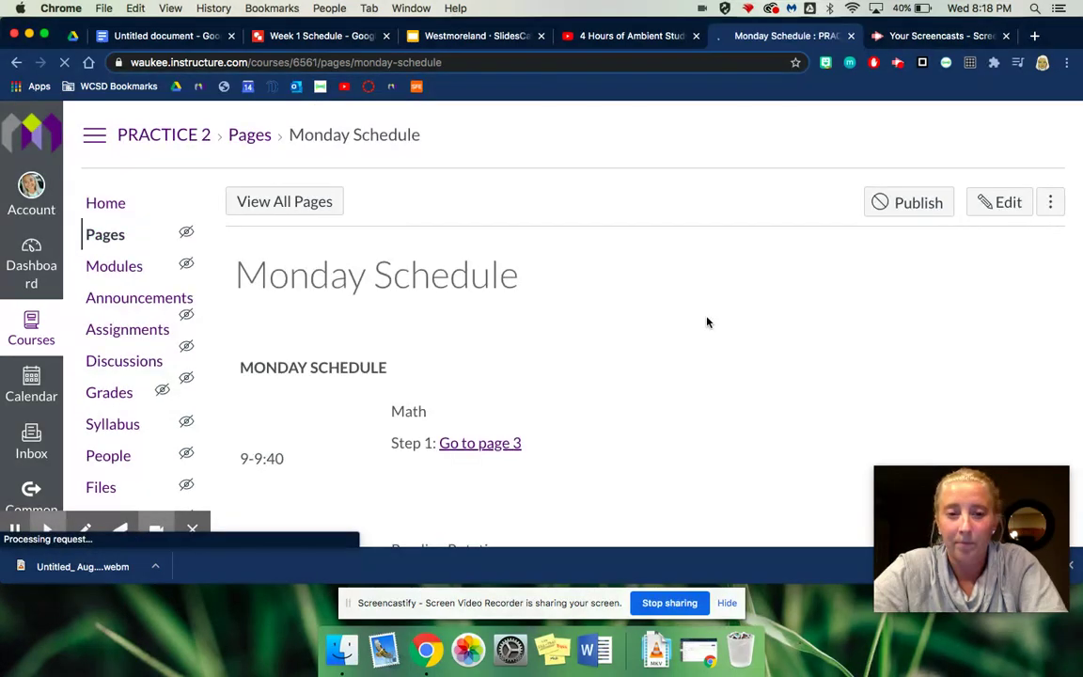
pyautogui.scroll(-5, 572, 229)
pyautogui.scroll(-10, 571, 229)
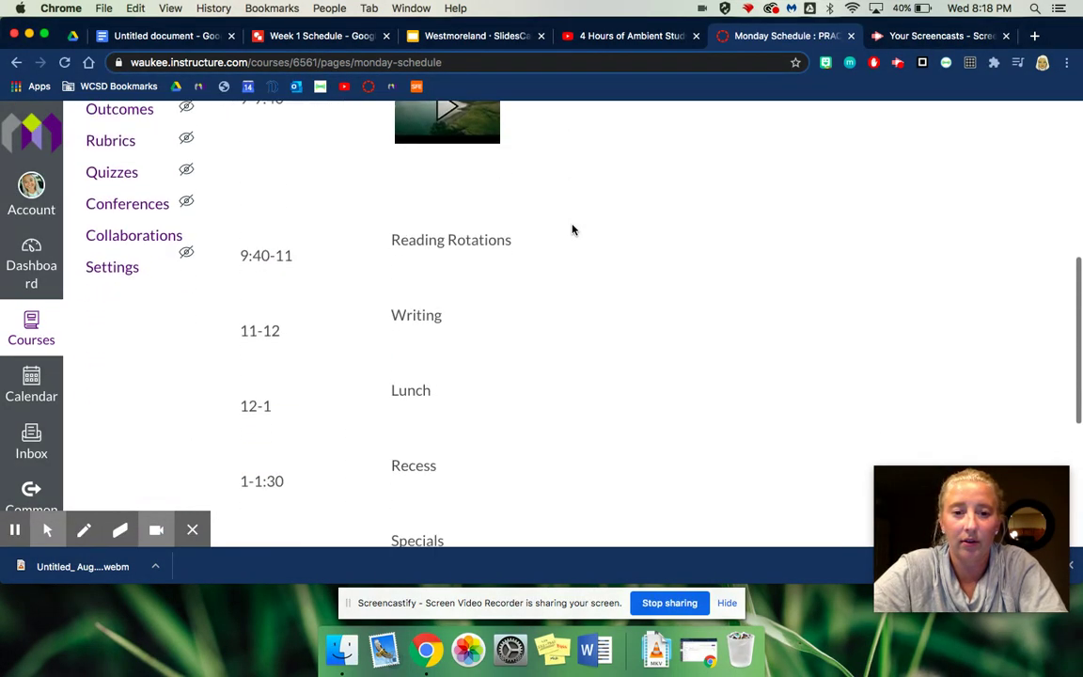
pyautogui.scroll(-3, 572, 229)
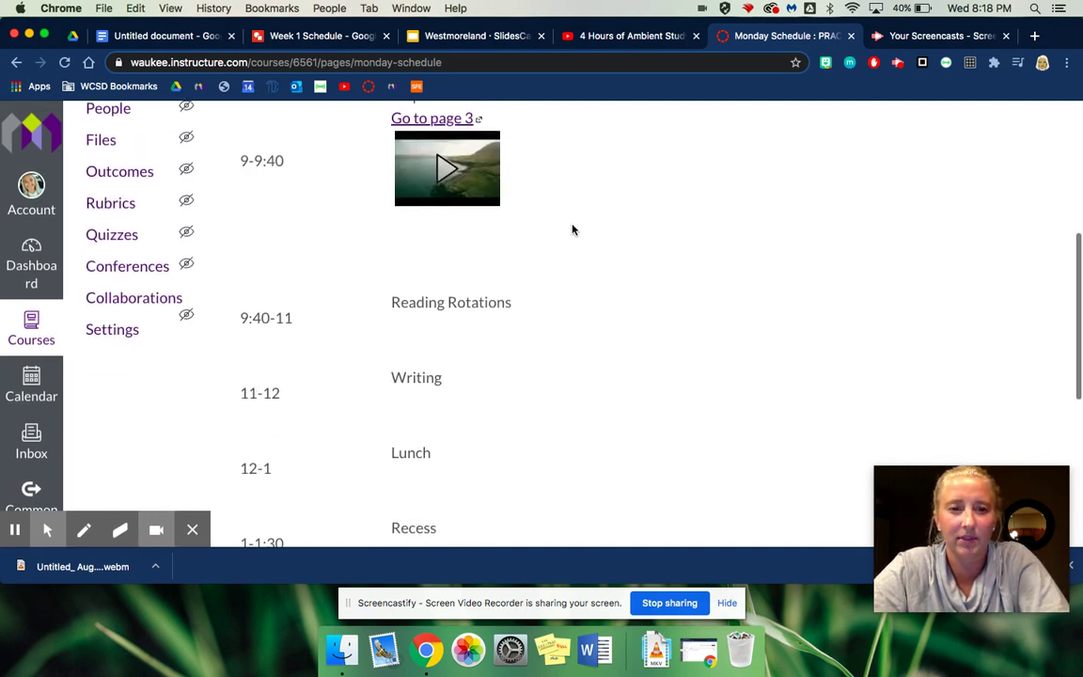
pyautogui.scroll(4, 573, 230)
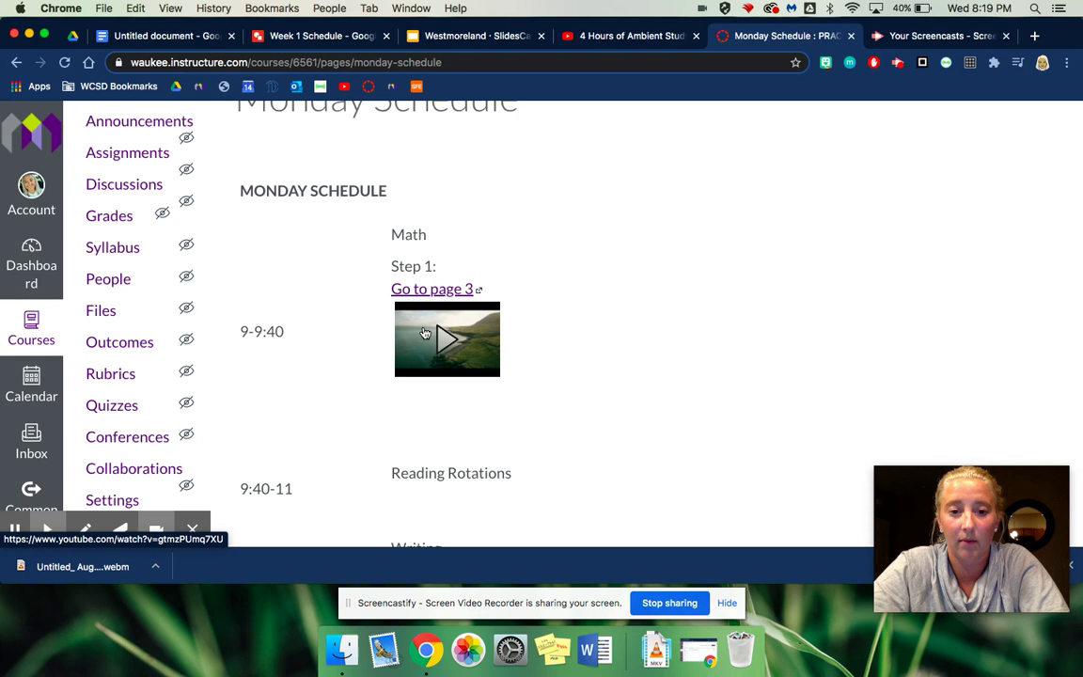
pyautogui.scroll(-10, 566, 343)
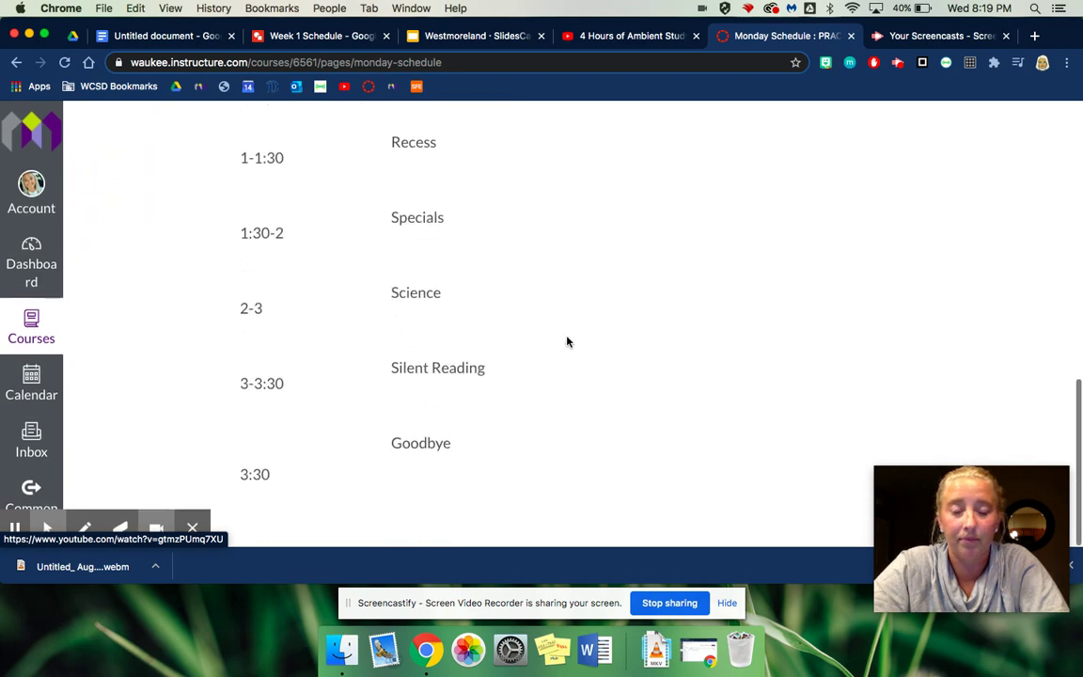
pyautogui.scroll(10, 567, 341)
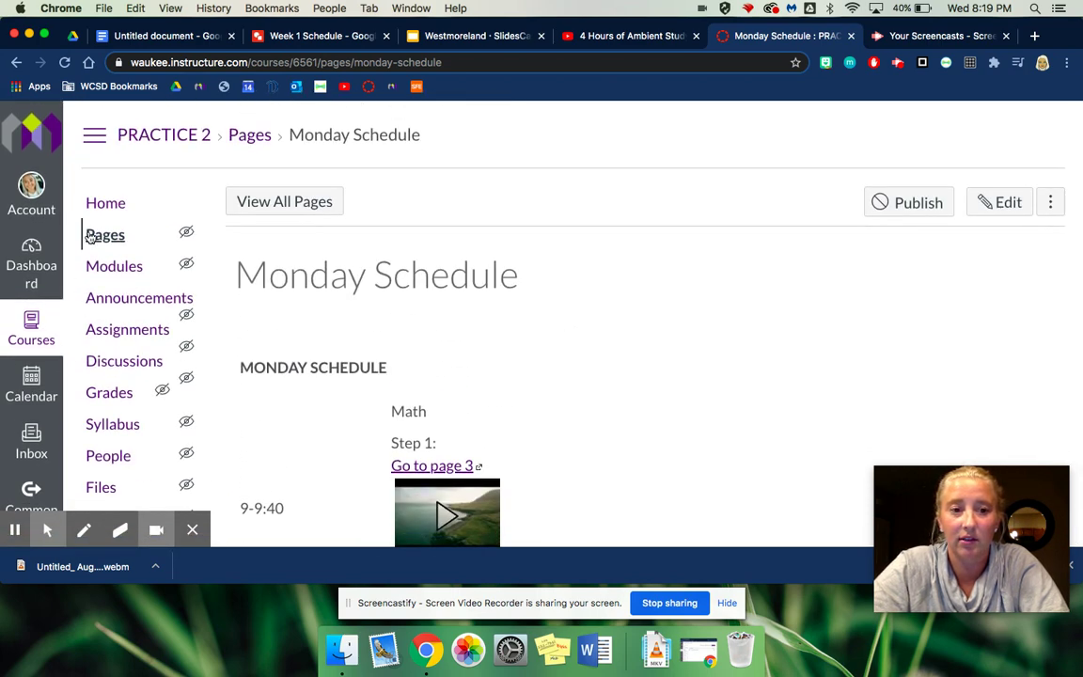
# From the course Pages list, duplicate the Monday Schedule page
pyautogui.click(91, 236)
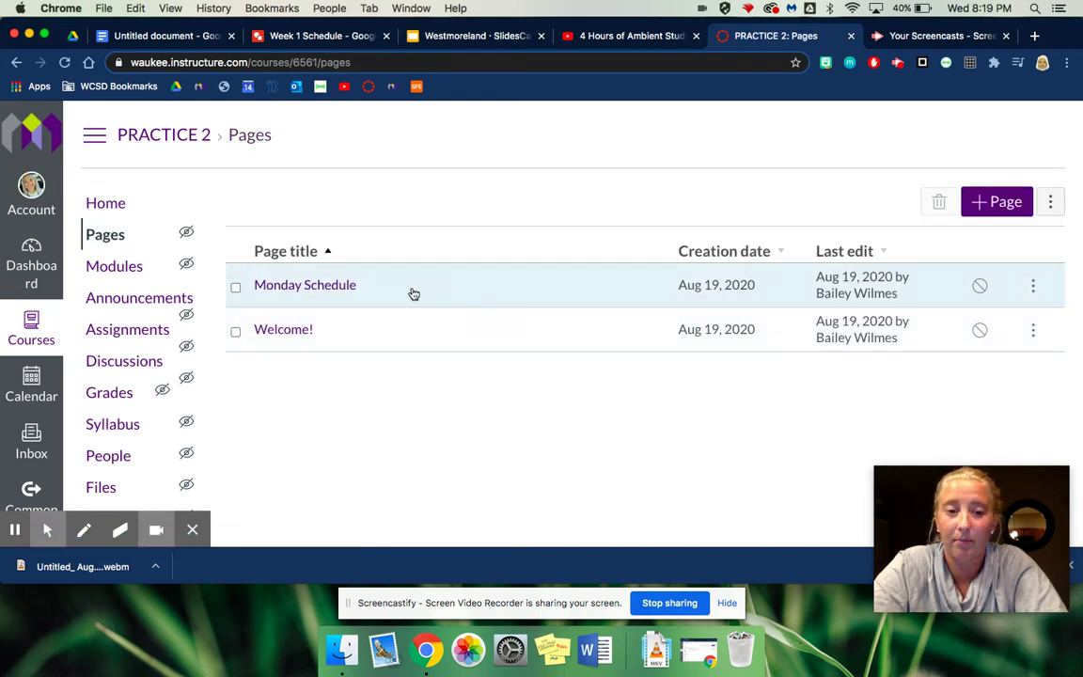
pyautogui.click(1031, 286)
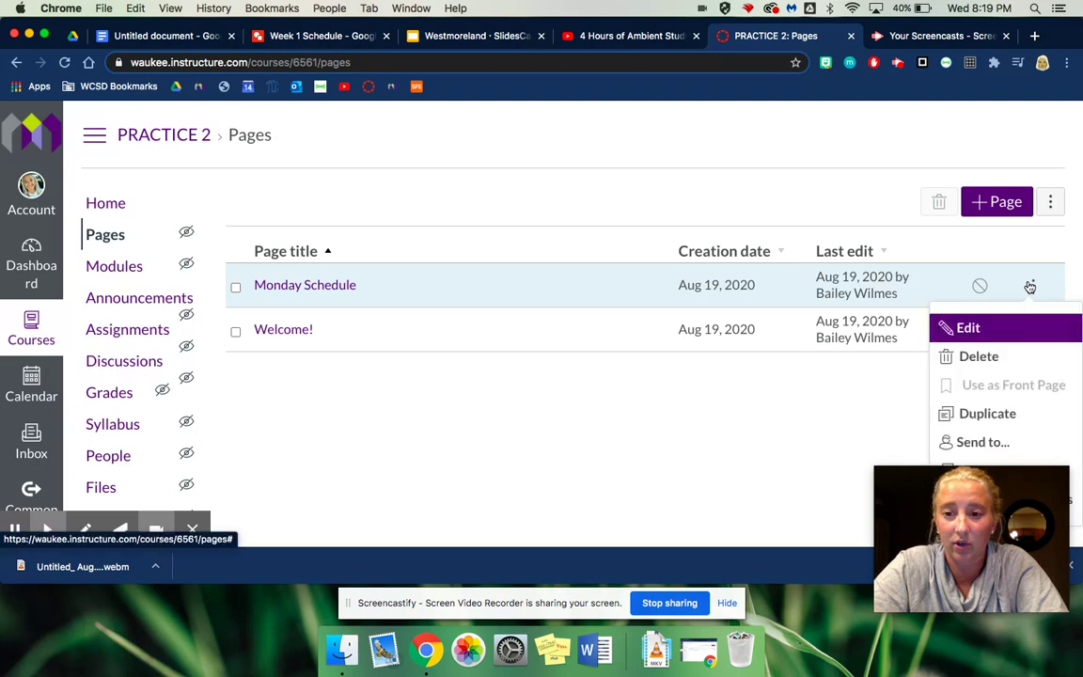
pyautogui.click(974, 416)
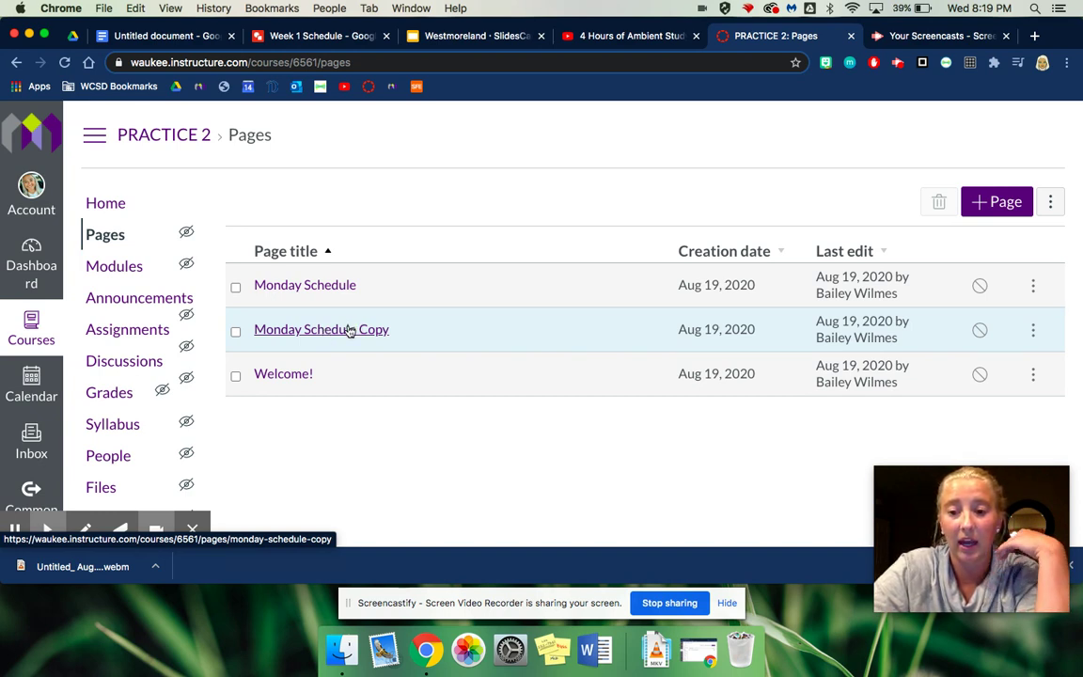
# Open Monday Schedule Copy and review its duplicated schedule table and embedded video
pyautogui.click(350, 331)
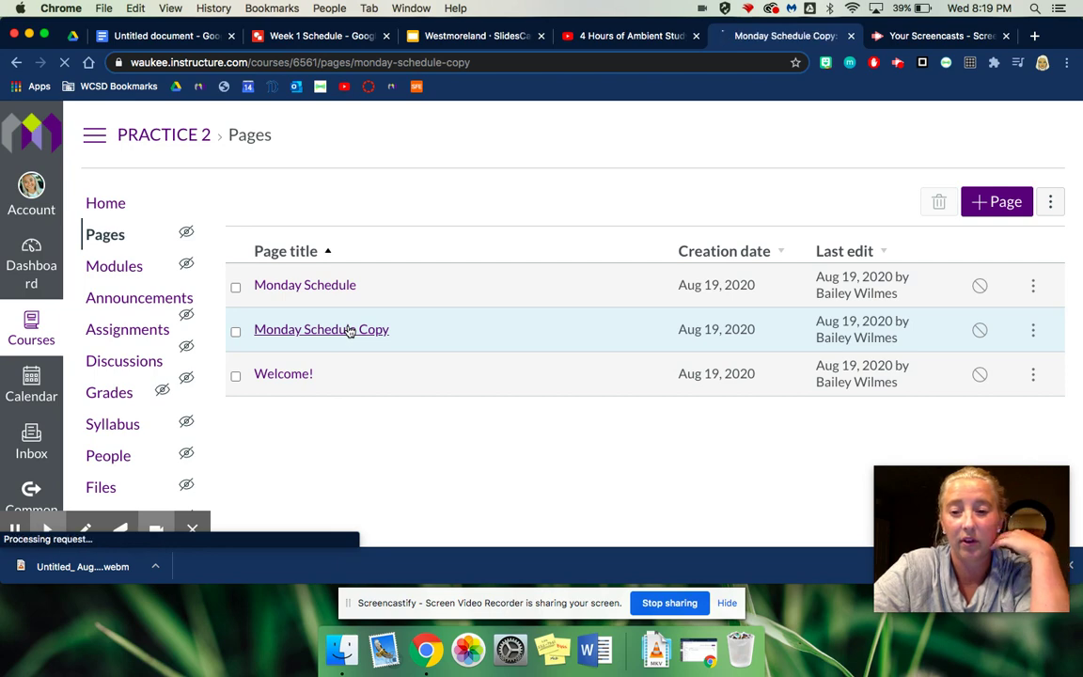
pyautogui.scroll(-1, 453, 362)
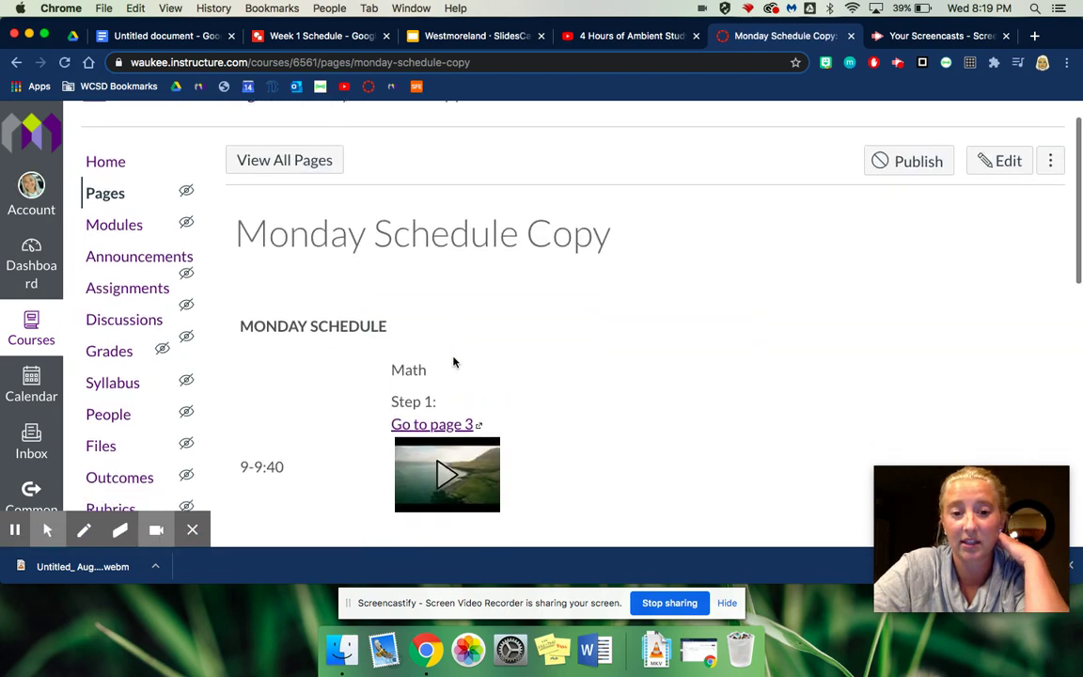
pyautogui.scroll(-10, 584, 411)
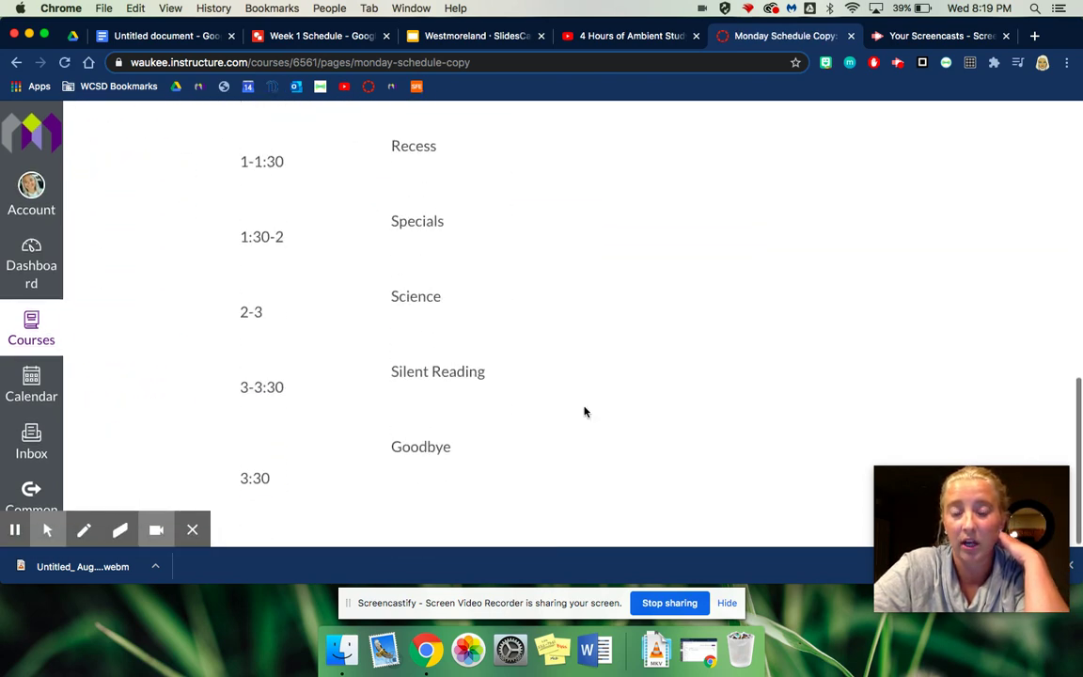
pyautogui.scroll(20, 584, 411)
pyautogui.scroll(-3, 465, 388)
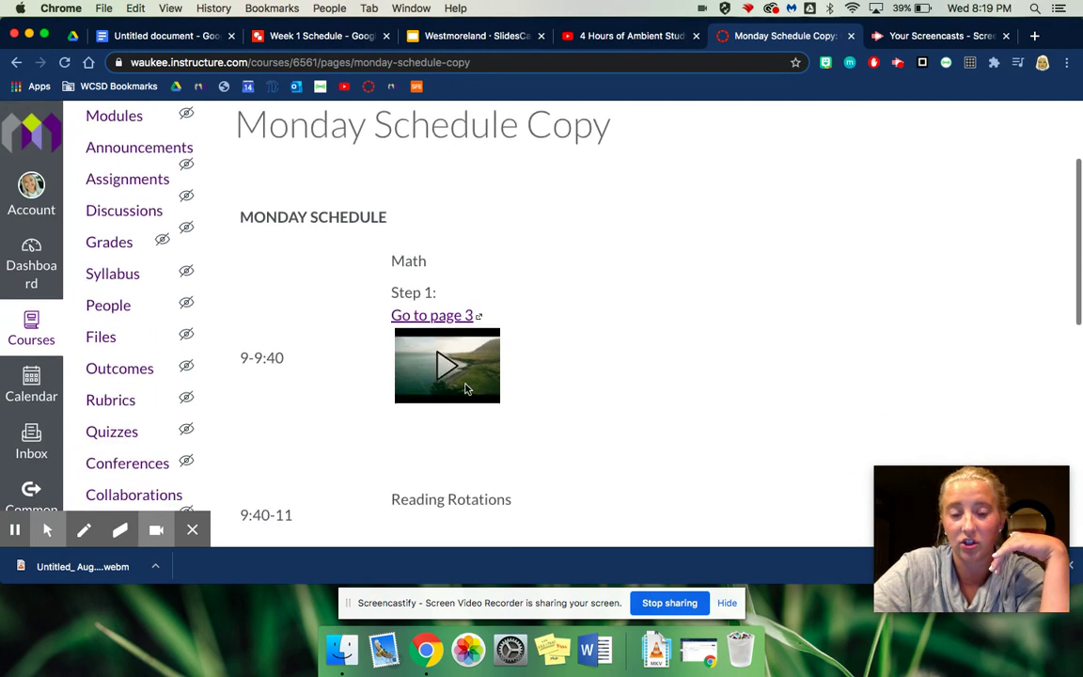
pyautogui.scroll(-2, 451, 386)
pyautogui.scroll(5, 505, 391)
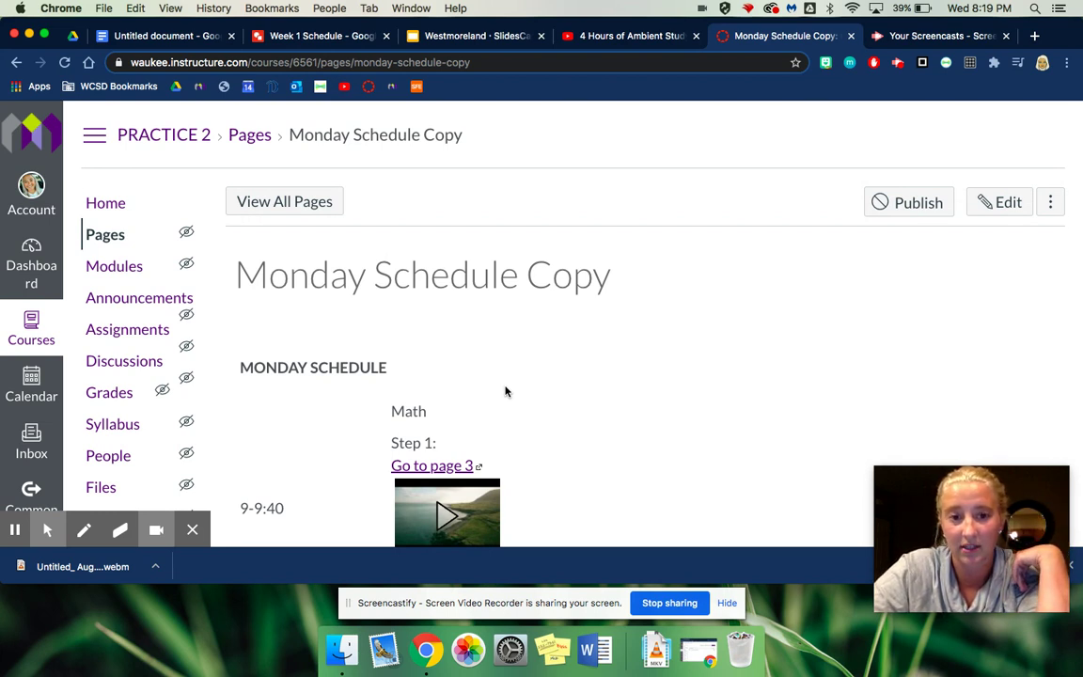
# Edit the copy, retitle it 'Tuesday Schedule', and place the cursor under Reading Rotations
pyautogui.click(991, 204)
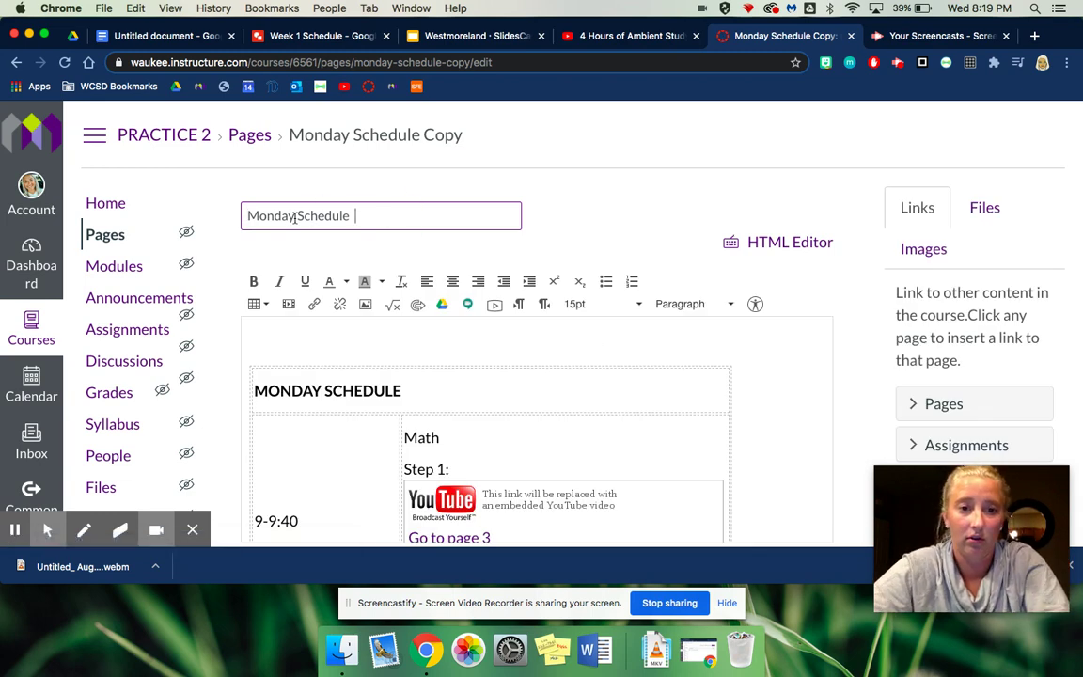
pyautogui.moveTo(294, 217); pyautogui.dragTo(234, 217)
pyautogui.press('BackSpace')
pyautogui.press('Delete')
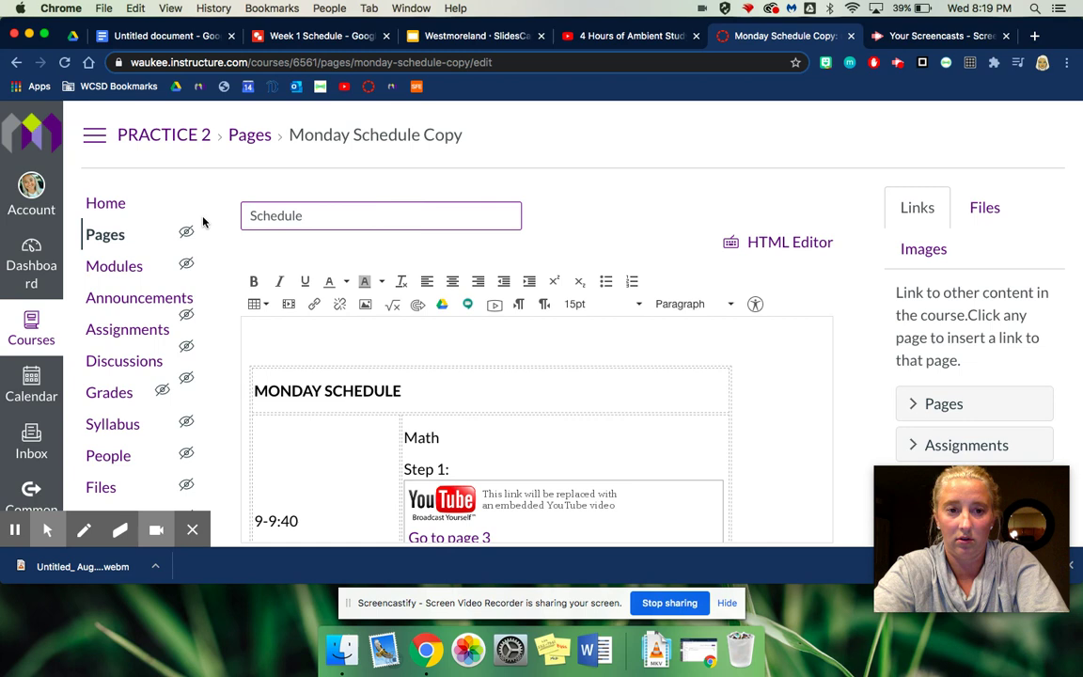
pyautogui.write('t')
pyautogui.press('BackSpace')
pyautogui.write('Tuesday')
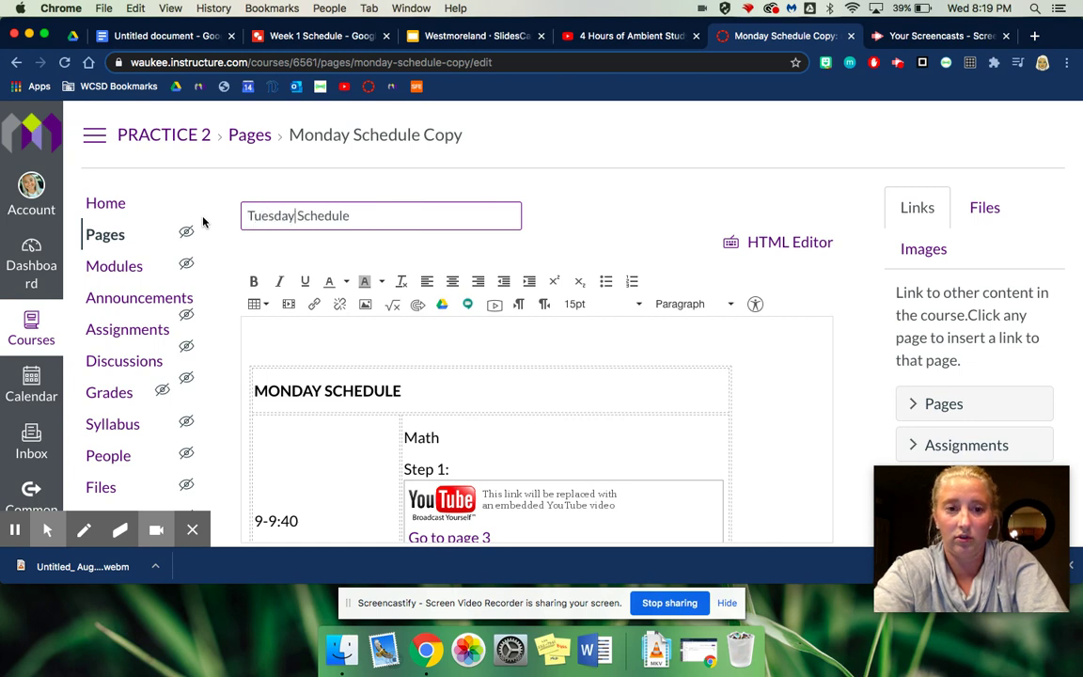
pyautogui.scroll(-5, 497, 398)
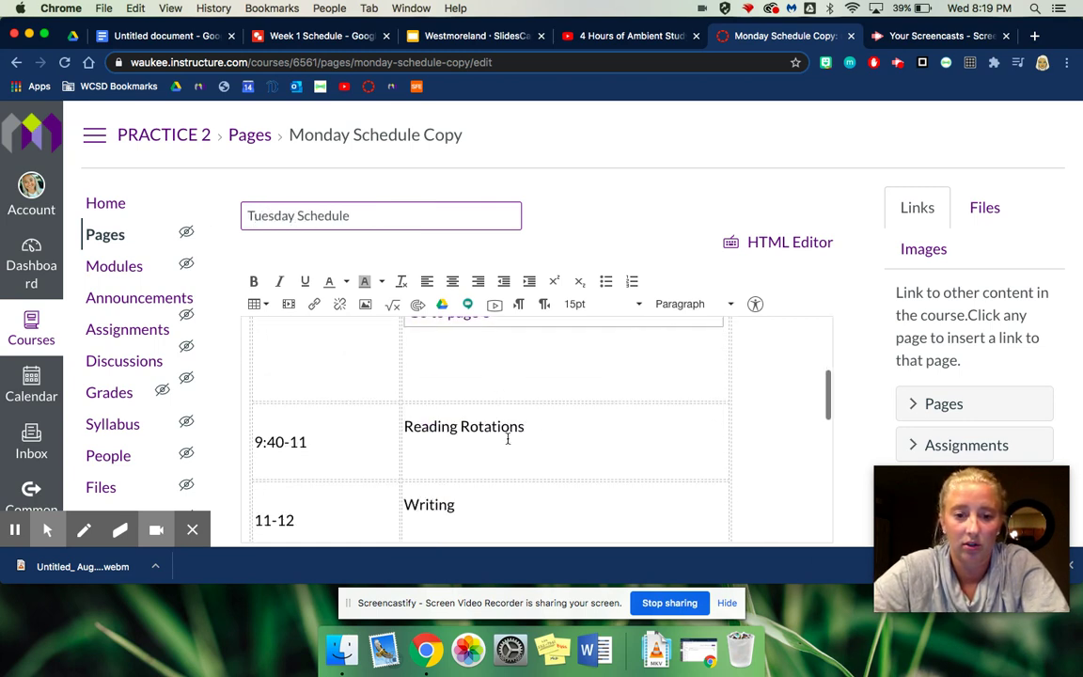
pyautogui.click(551, 436)
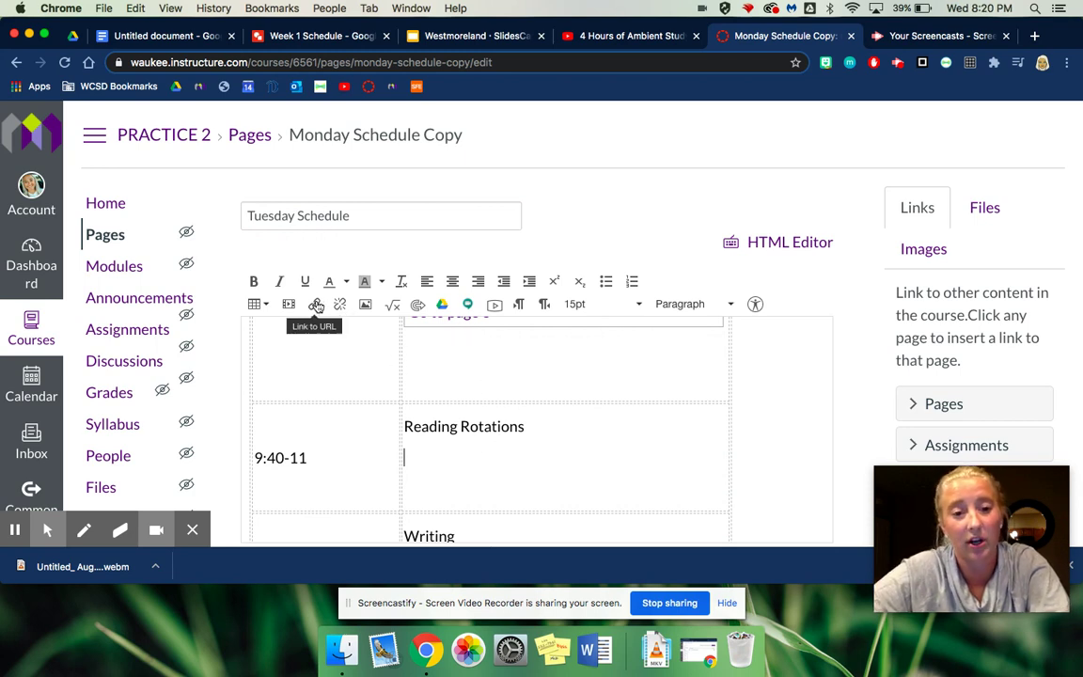
# Embed the Job Self Portrait slides from 20-21 School Year > 20-21 Art Lesson Plans > 1st
pyautogui.click(443, 306)
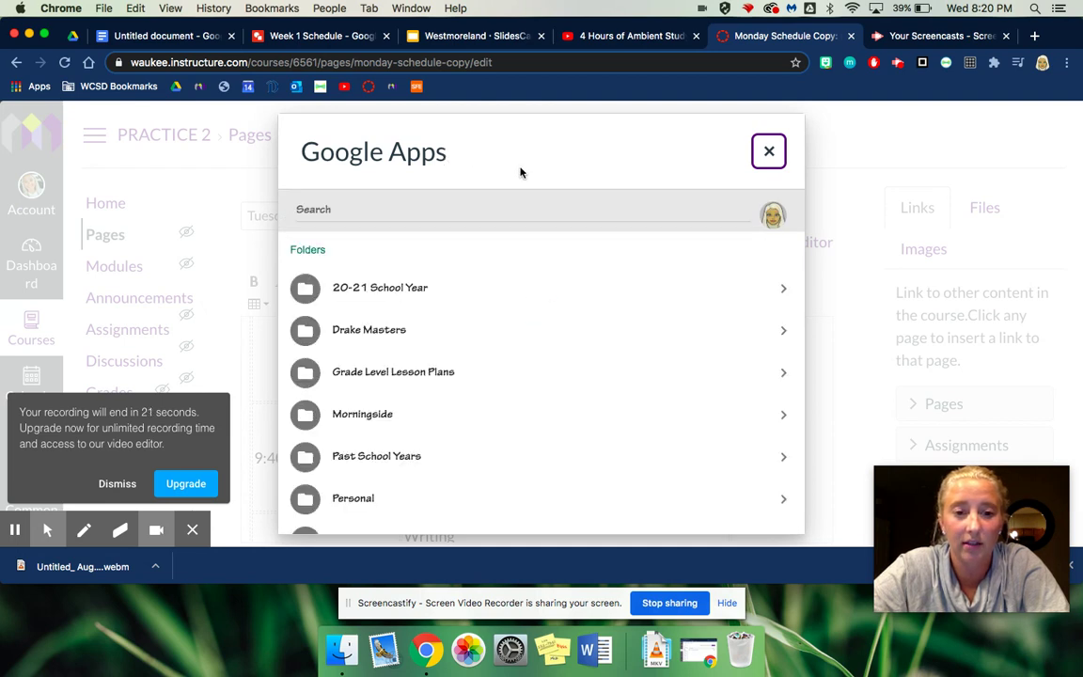
pyautogui.click(406, 294)
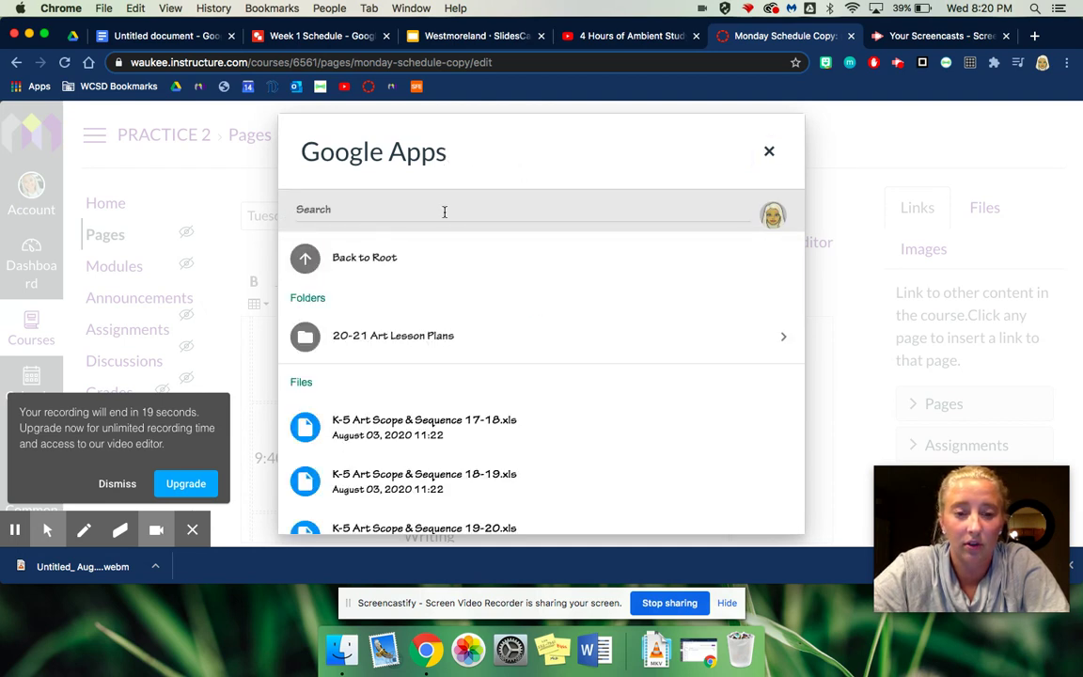
pyautogui.click(431, 344)
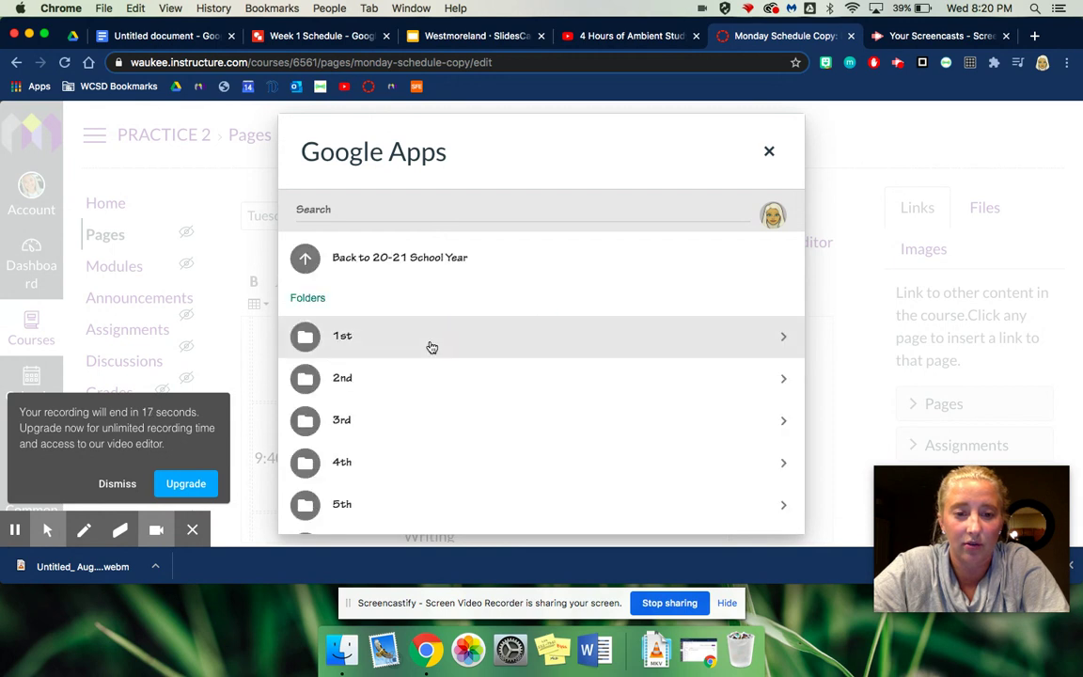
pyautogui.click(435, 269)
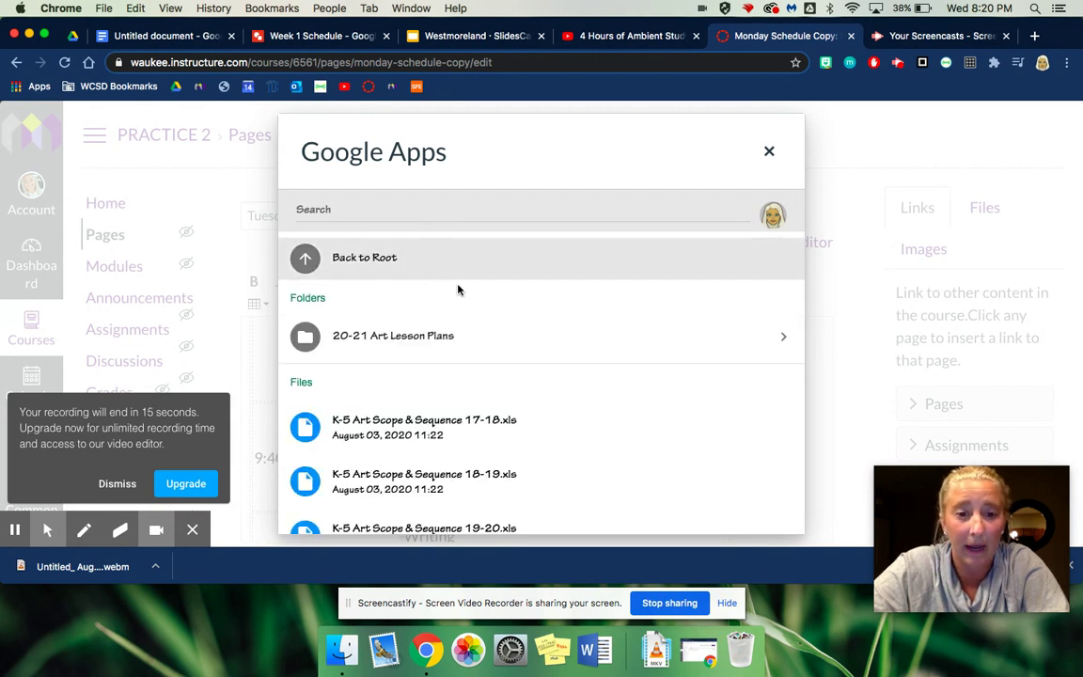
pyautogui.click(515, 348)
pyautogui.click(515, 351)
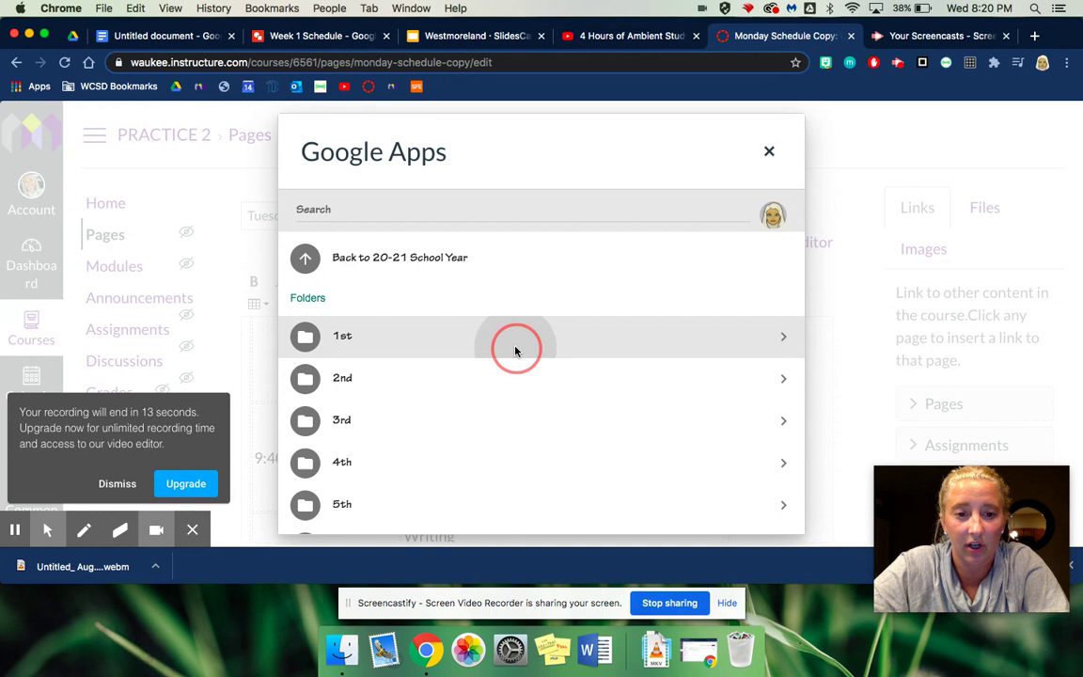
pyautogui.scroll(-2, 516, 352)
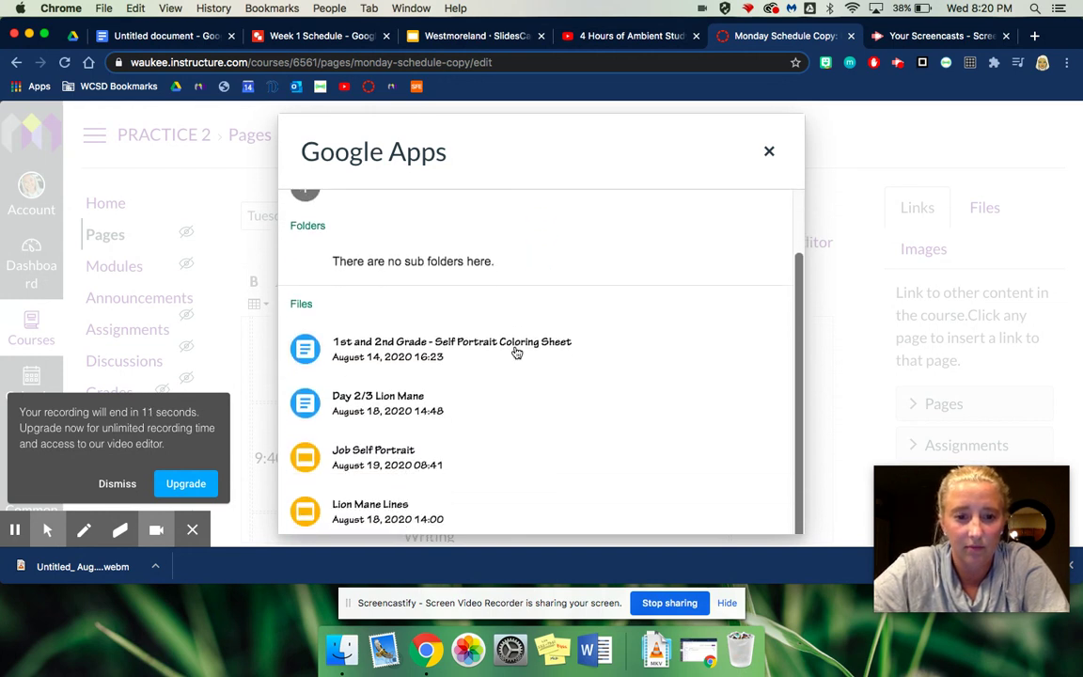
pyautogui.click(355, 453)
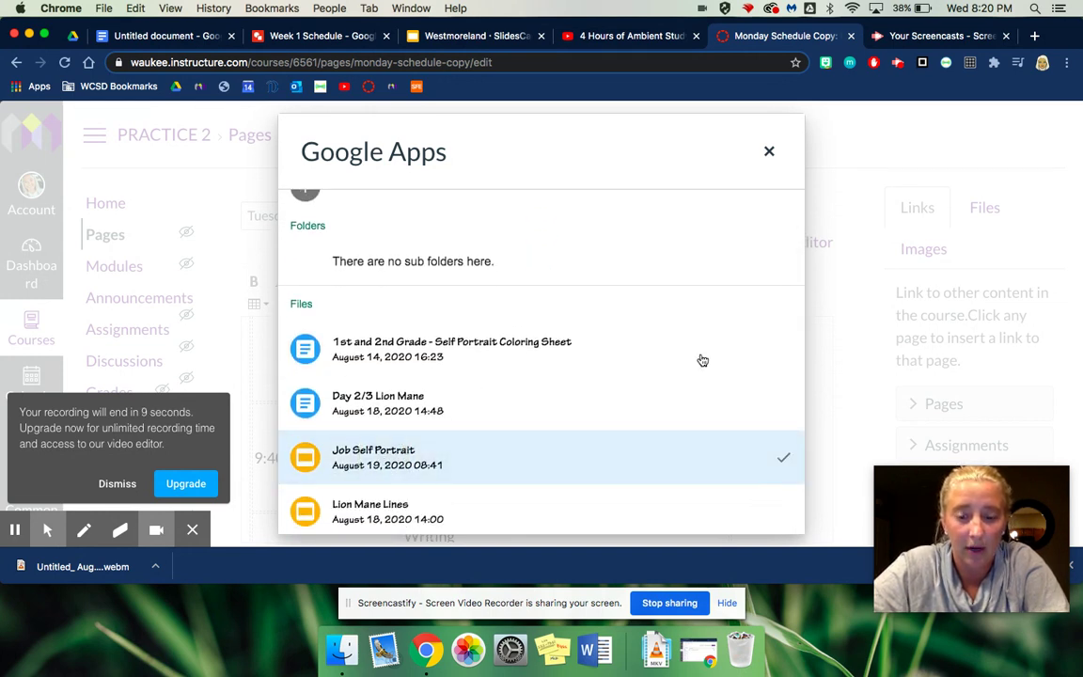
pyautogui.scroll(-4, 702, 360)
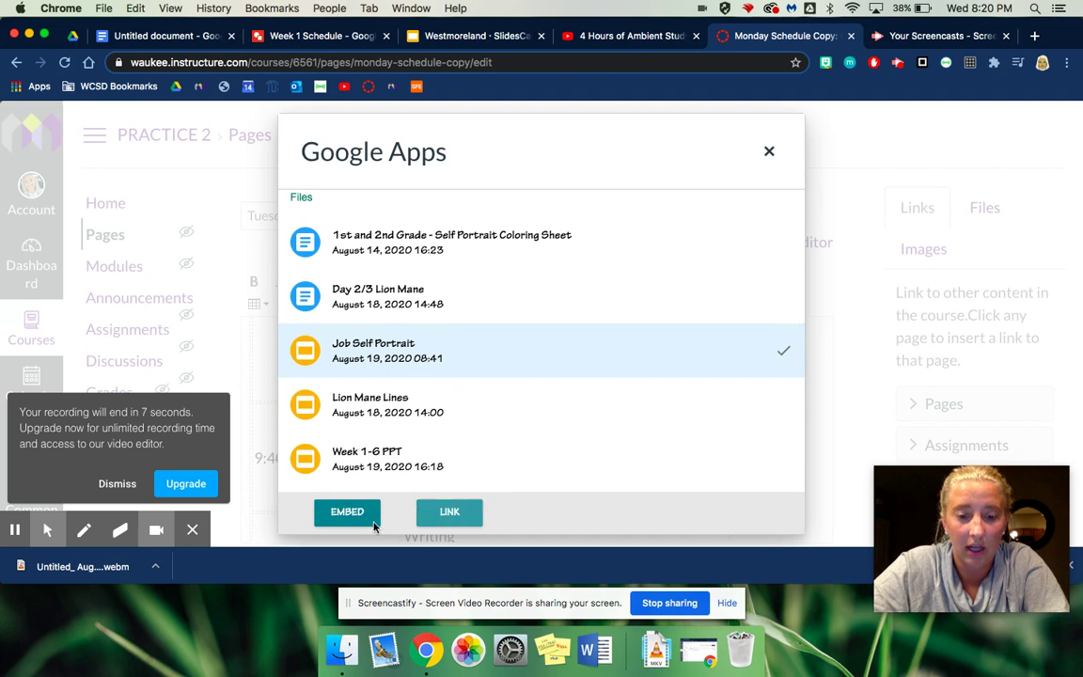
pyautogui.click(342, 511)
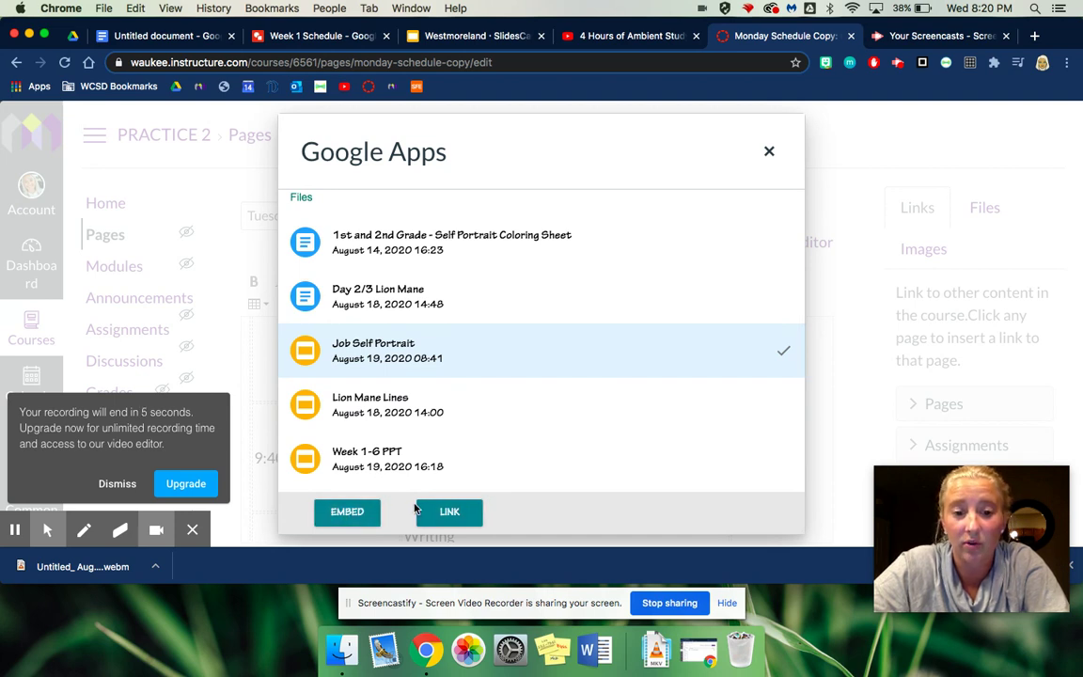